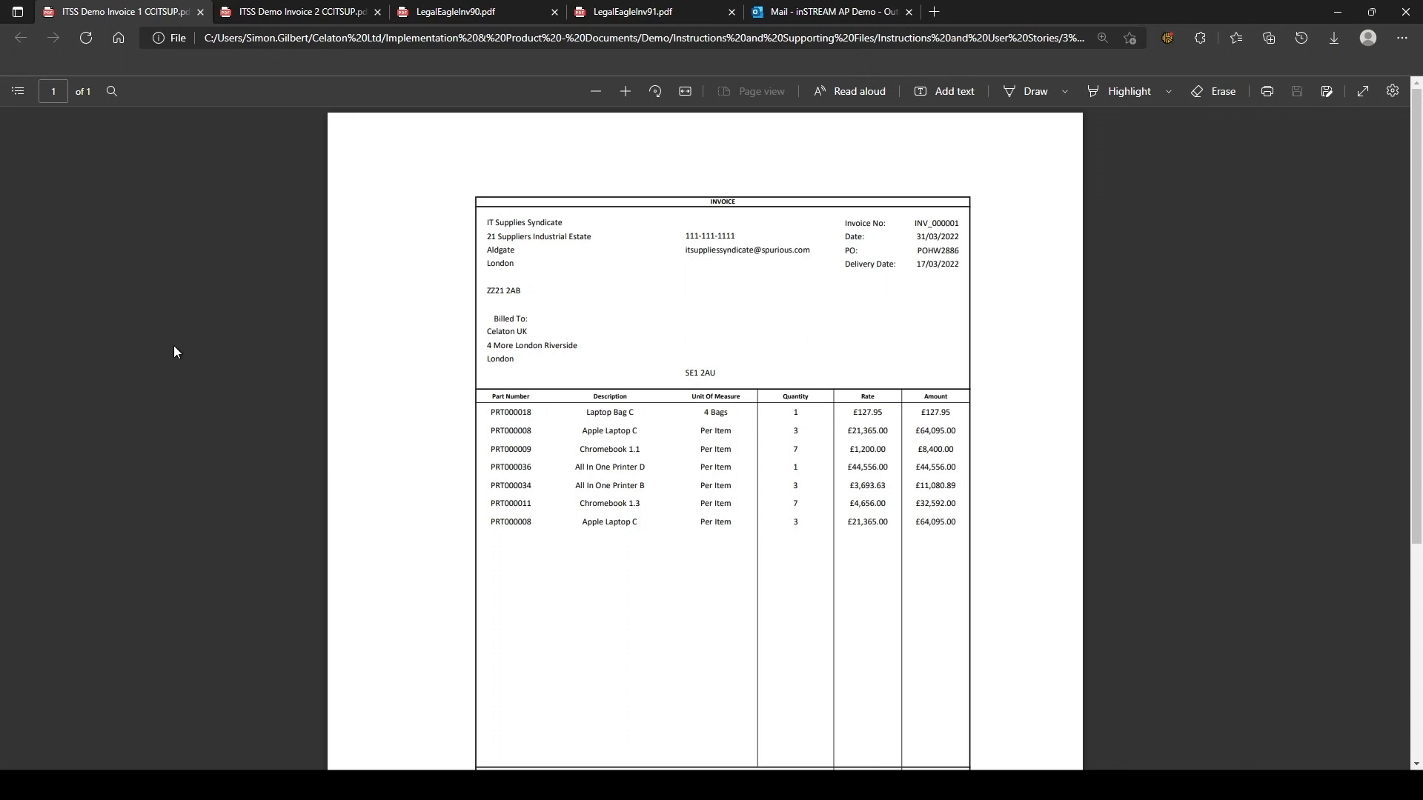
Look through the open invoice PDFs: ITSS Demo Invoice 1 and 2, LegalEagleInv90 and LegalEagleInv91
{"action": "left_click", "coordinate": [284, 15]}
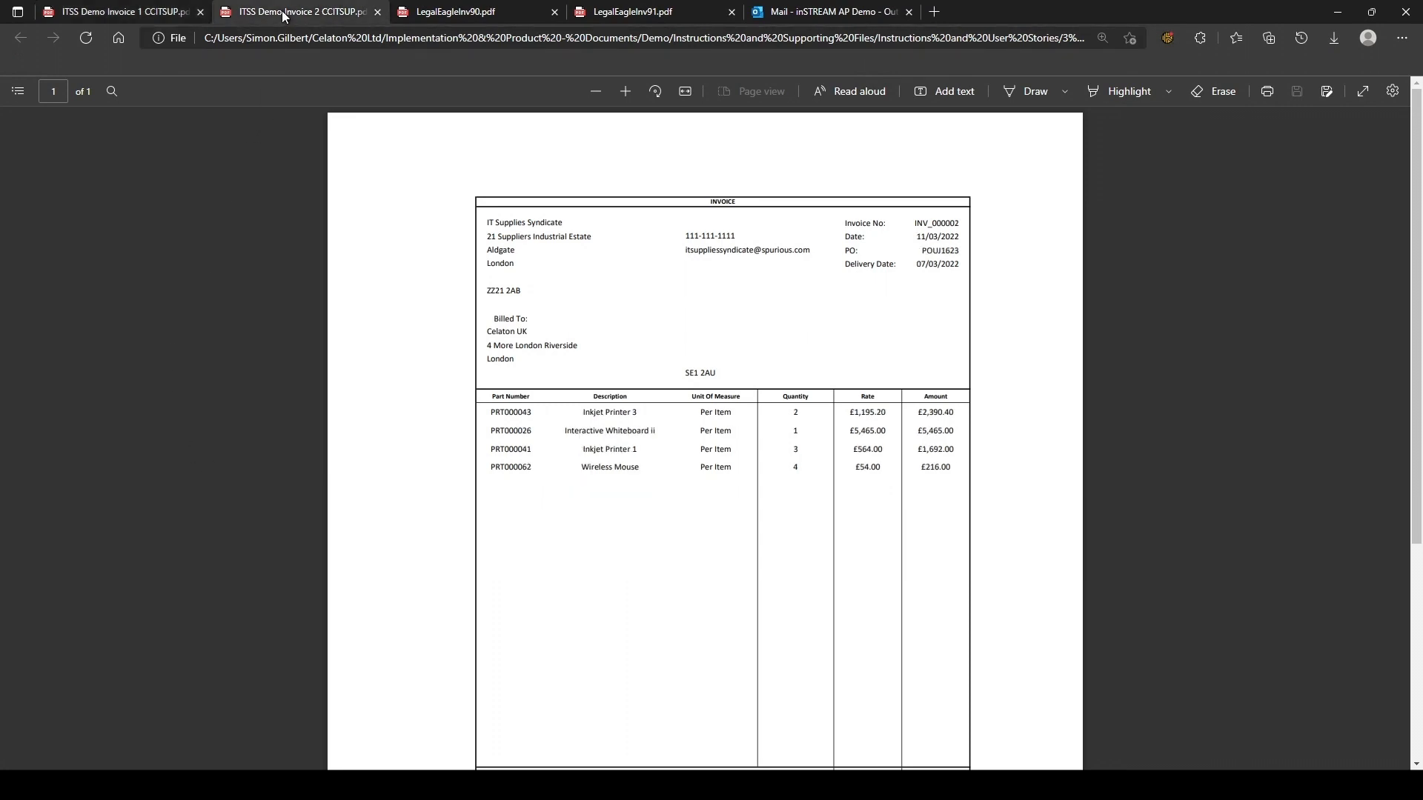
{"action": "left_click", "coordinate": [452, 13]}
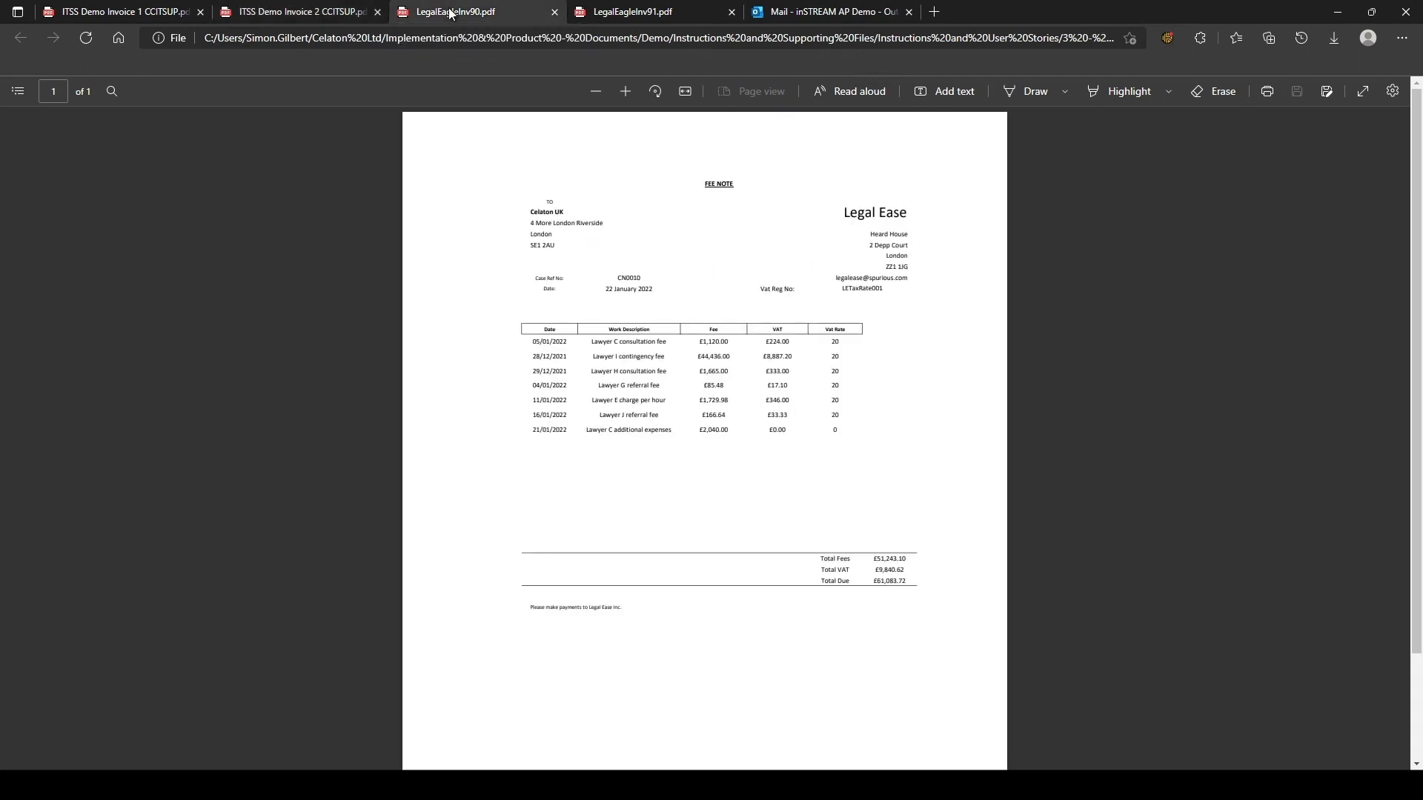
{"action": "left_click", "coordinate": [632, 7]}
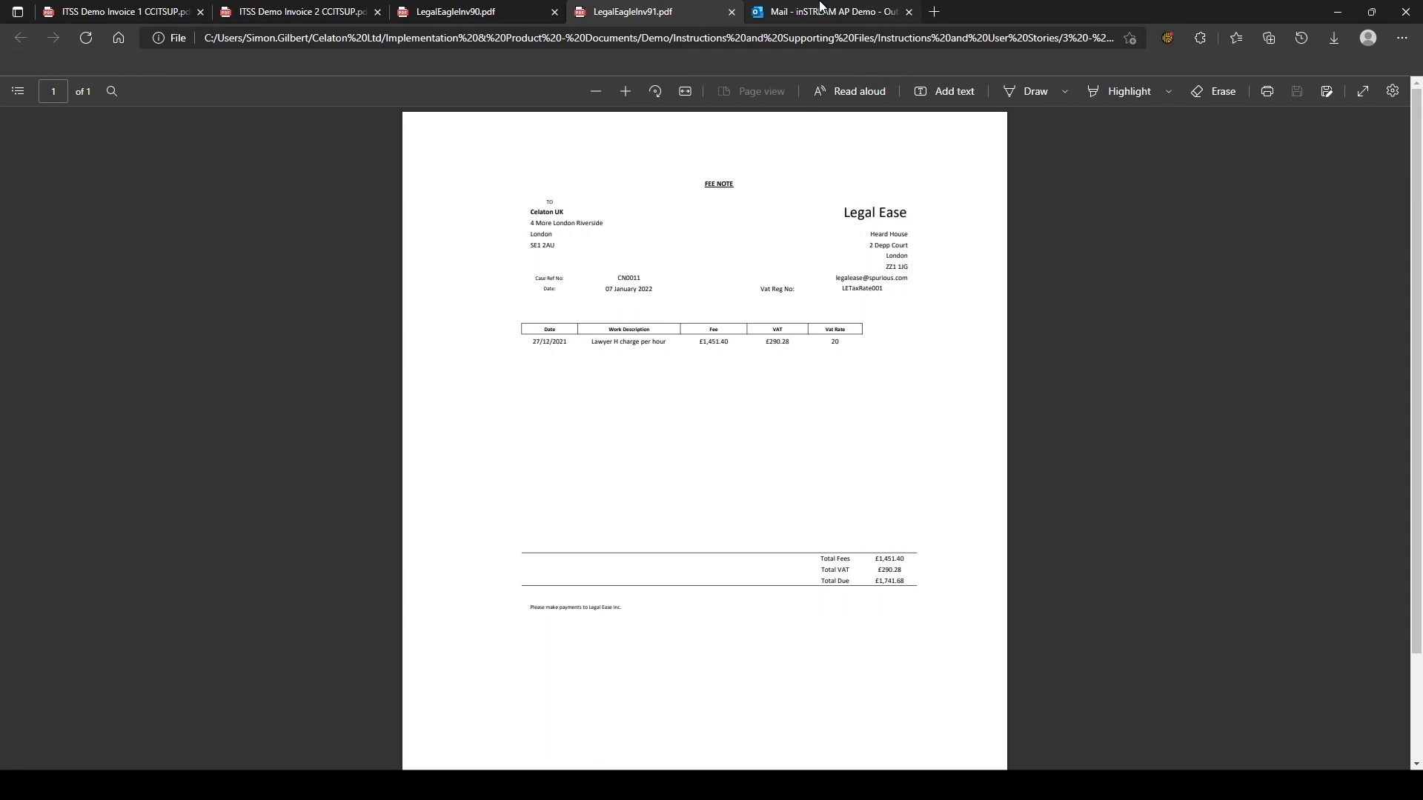
Write the body of the Invoices draft in Outlook: "Please find attached", "Kind regards," and "Demo" on separate lines
{"action": "left_click", "coordinate": [821, 7]}
{"action": "type", "text": "Please find"}
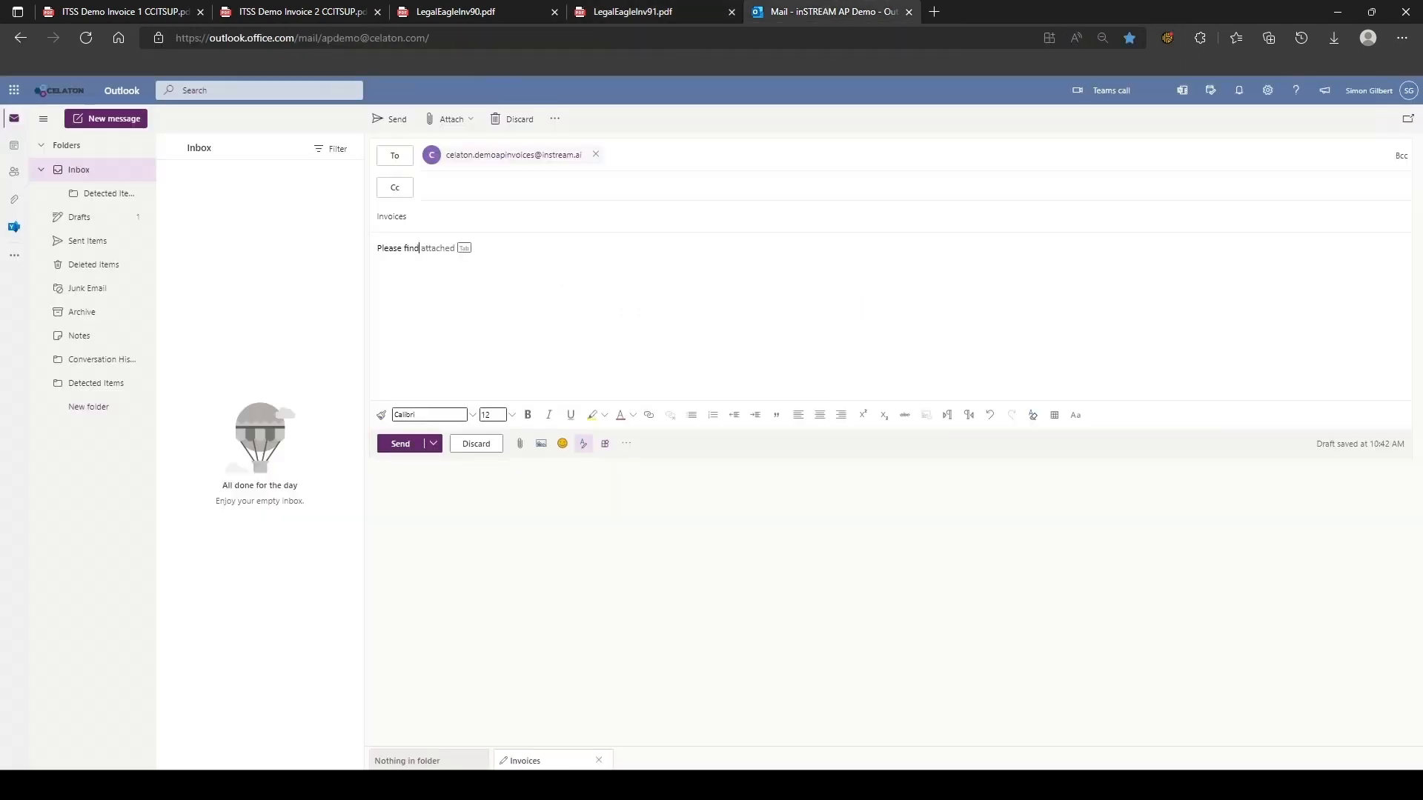
{"action": "key", "text": "Tab"}
{"action": "key", "text": "Return"}
{"action": "type", "text": "Kind regar"}
{"action": "key", "text": "Tab"}
{"action": "key", "text": "Return"}
{"action": "type", "text": "Demo"}
Attach the two ITSS Demo Invoice PDFs, LegalEagleInv90.pdf and LegalEagleInv91.pdf to the email and send it
{"action": "key", "text": "alt+Tab"}
{"action": "left_click_drag", "start_coordinate": [629, 5], "coordinate": [730, 457]}
{"action": "left_click_drag", "start_coordinate": [419, 581], "coordinate": [539, 273]}
{"action": "key", "text": "alt+Tab"}
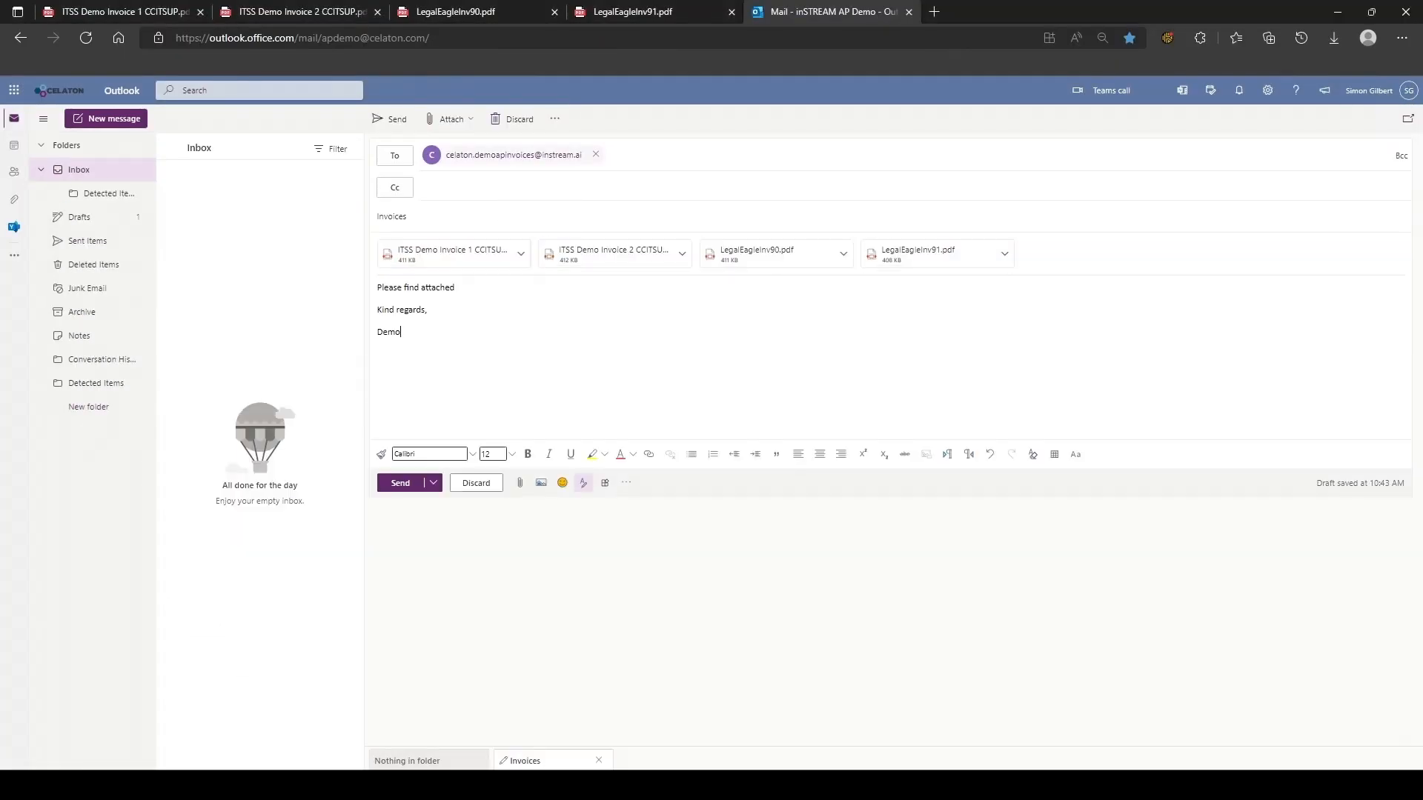
{"action": "left_click", "coordinate": [394, 485]}
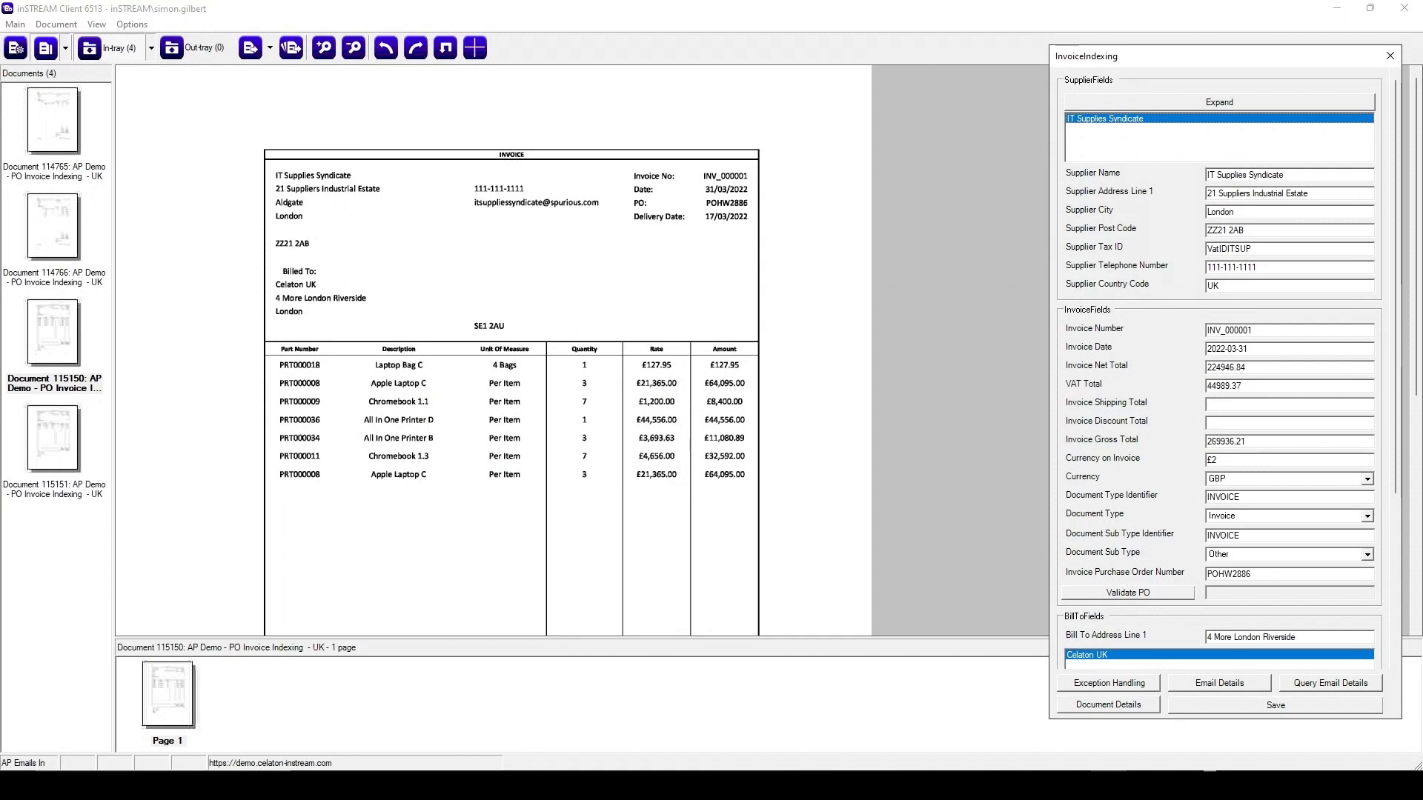
Inspect the in-tray's document filter in the inSTREAM client and close it
{"action": "left_click", "coordinate": [112, 56]}
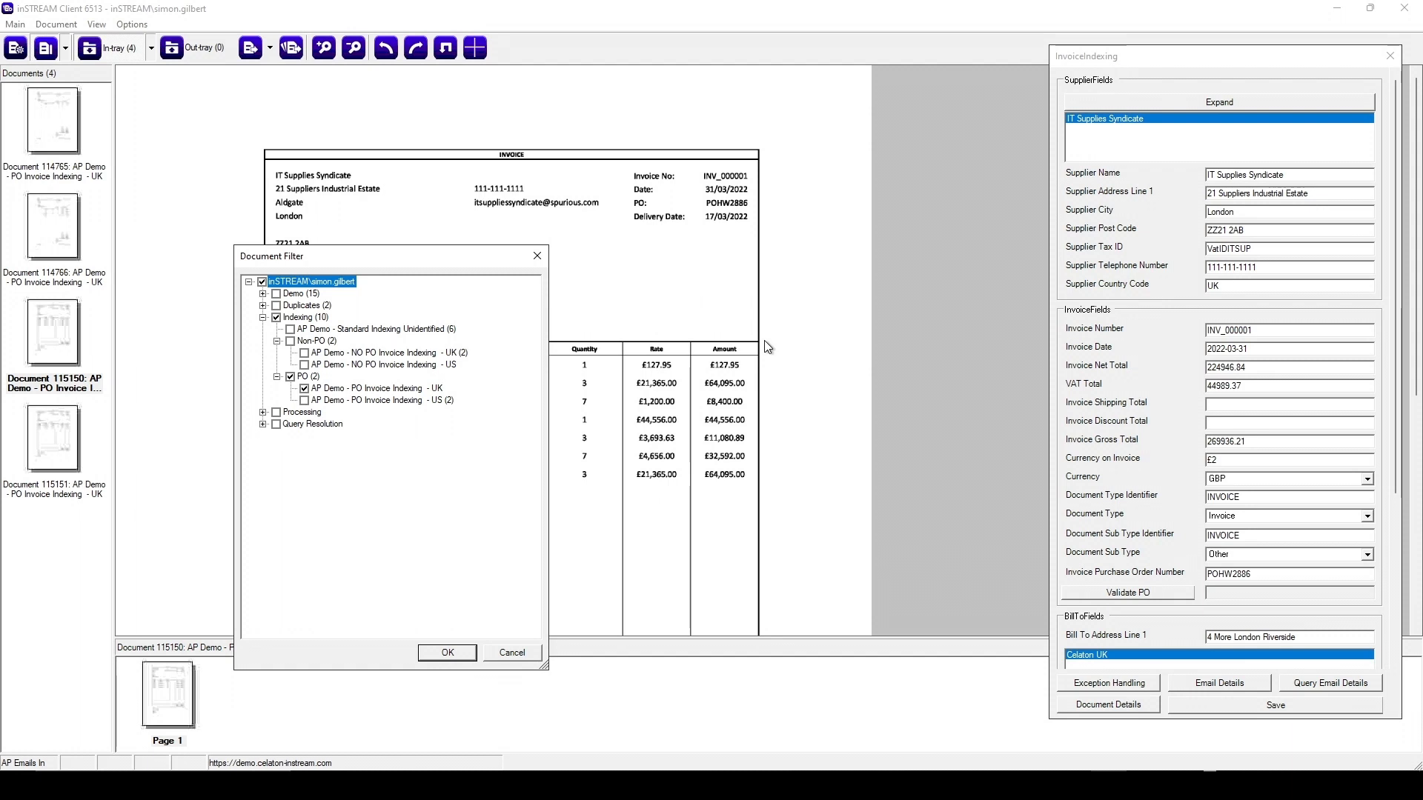
{"action": "left_click", "coordinate": [537, 256]}
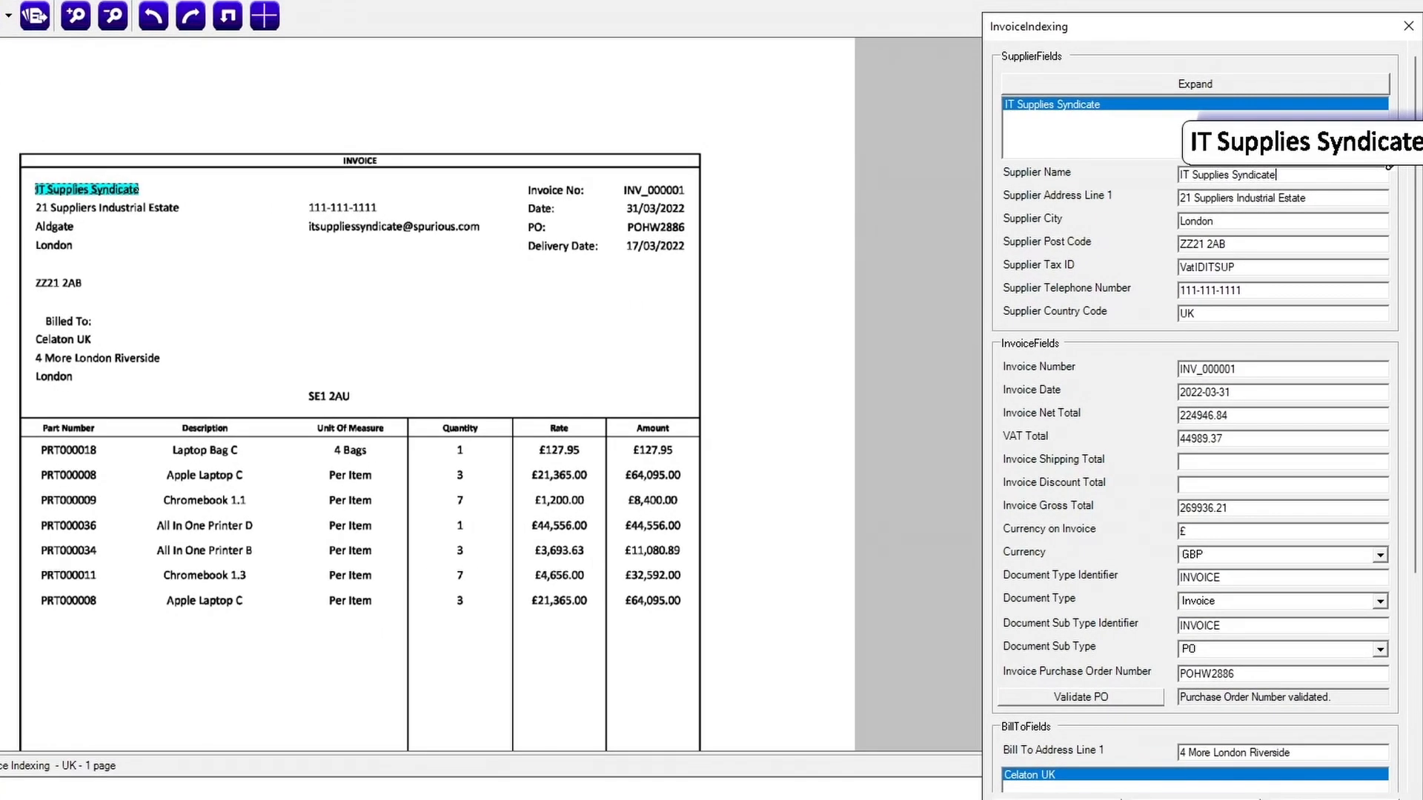
Check each captured supplier field of the first IT Supplies Syndicate invoice against the document, from supplier name to country code
{"action": "key", "text": "Tab"}
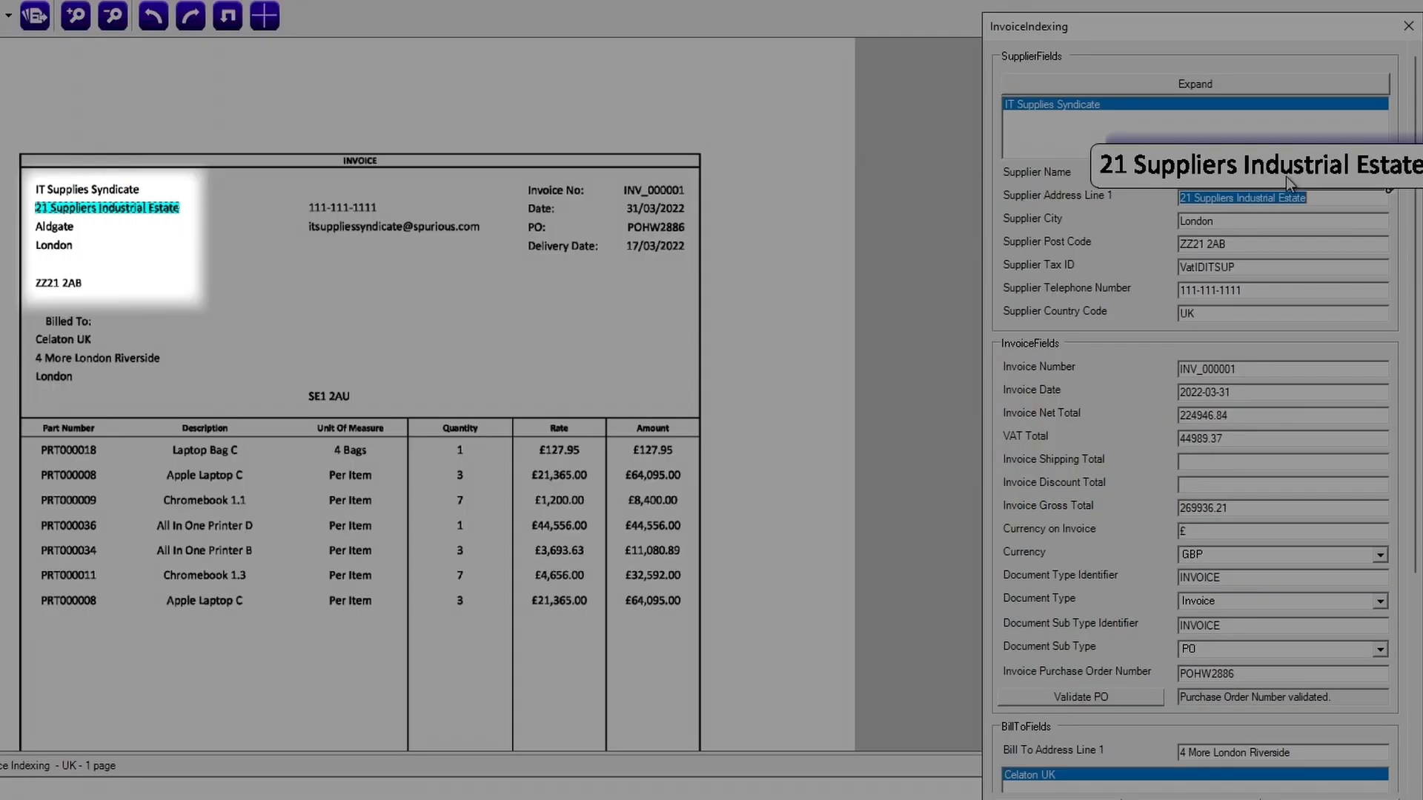
{"action": "key", "text": "Tab"}
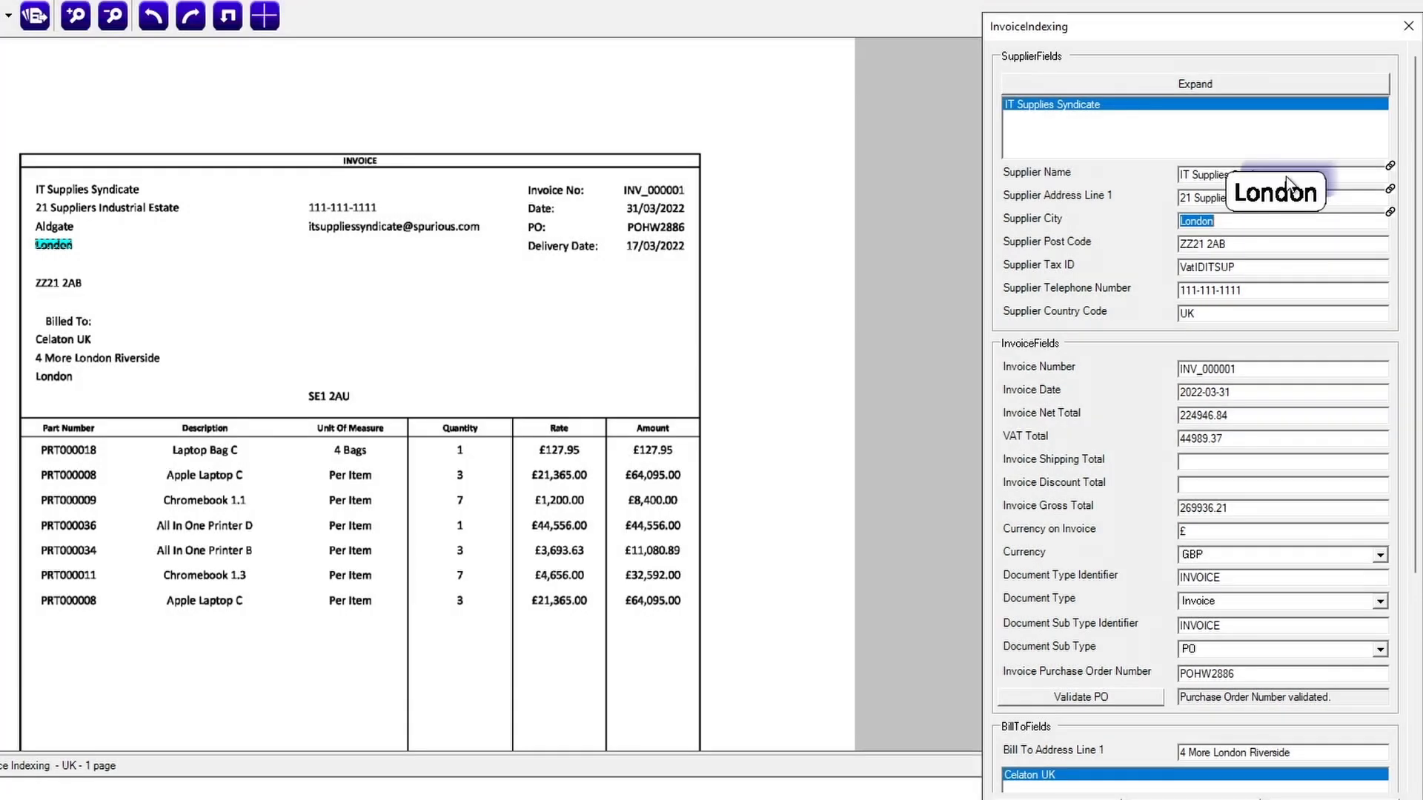
{"action": "key", "text": "Tab"}
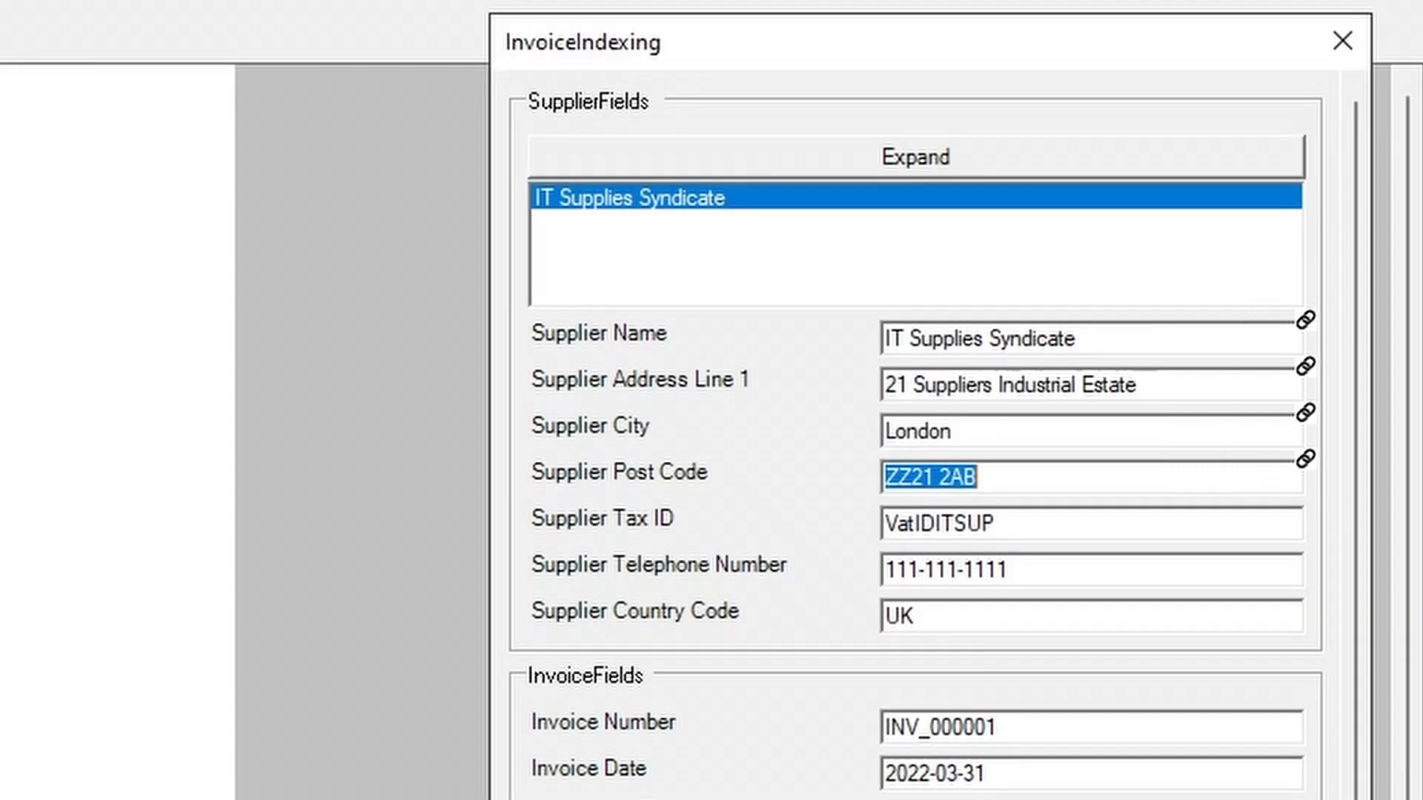
{"action": "key", "text": "Tab"}
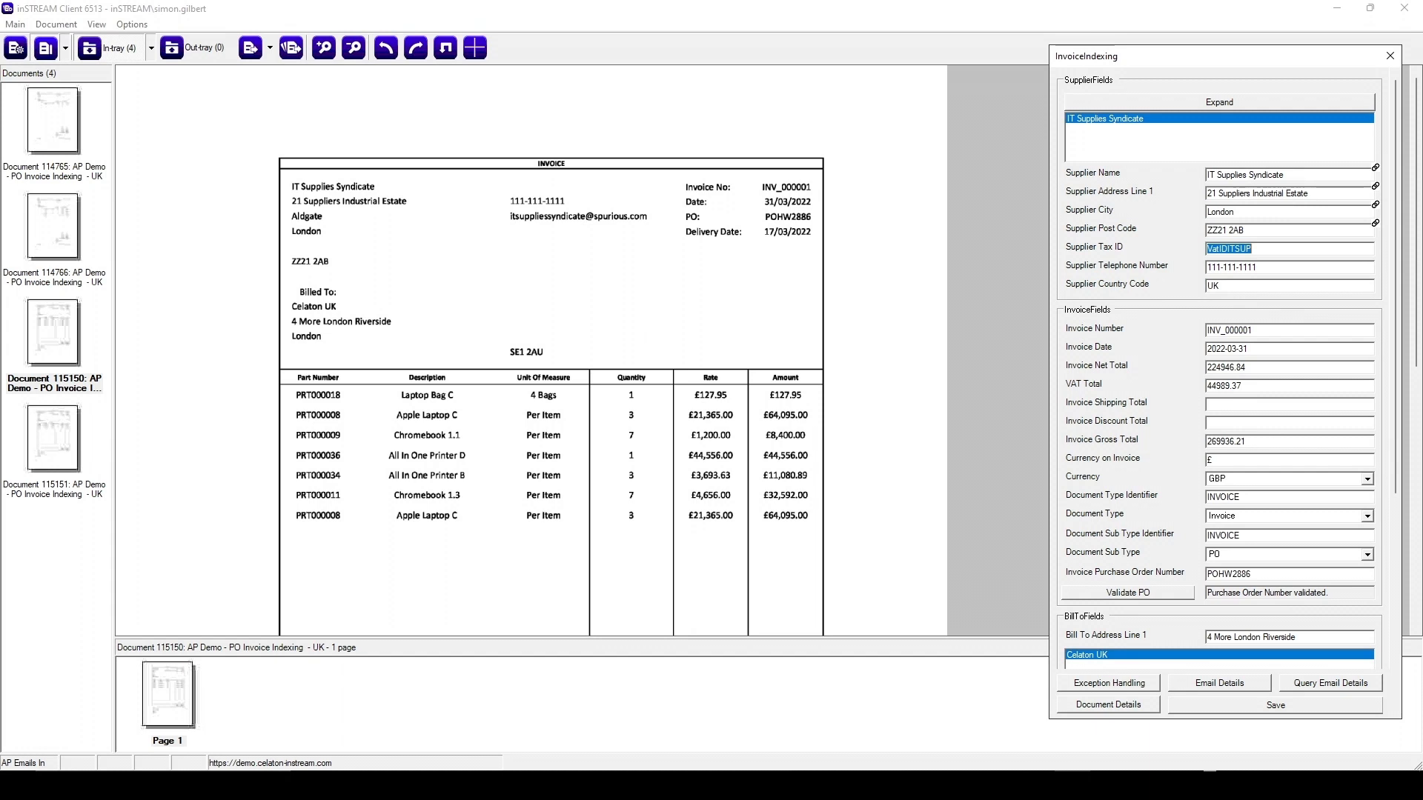
{"action": "key", "text": "Tab"}
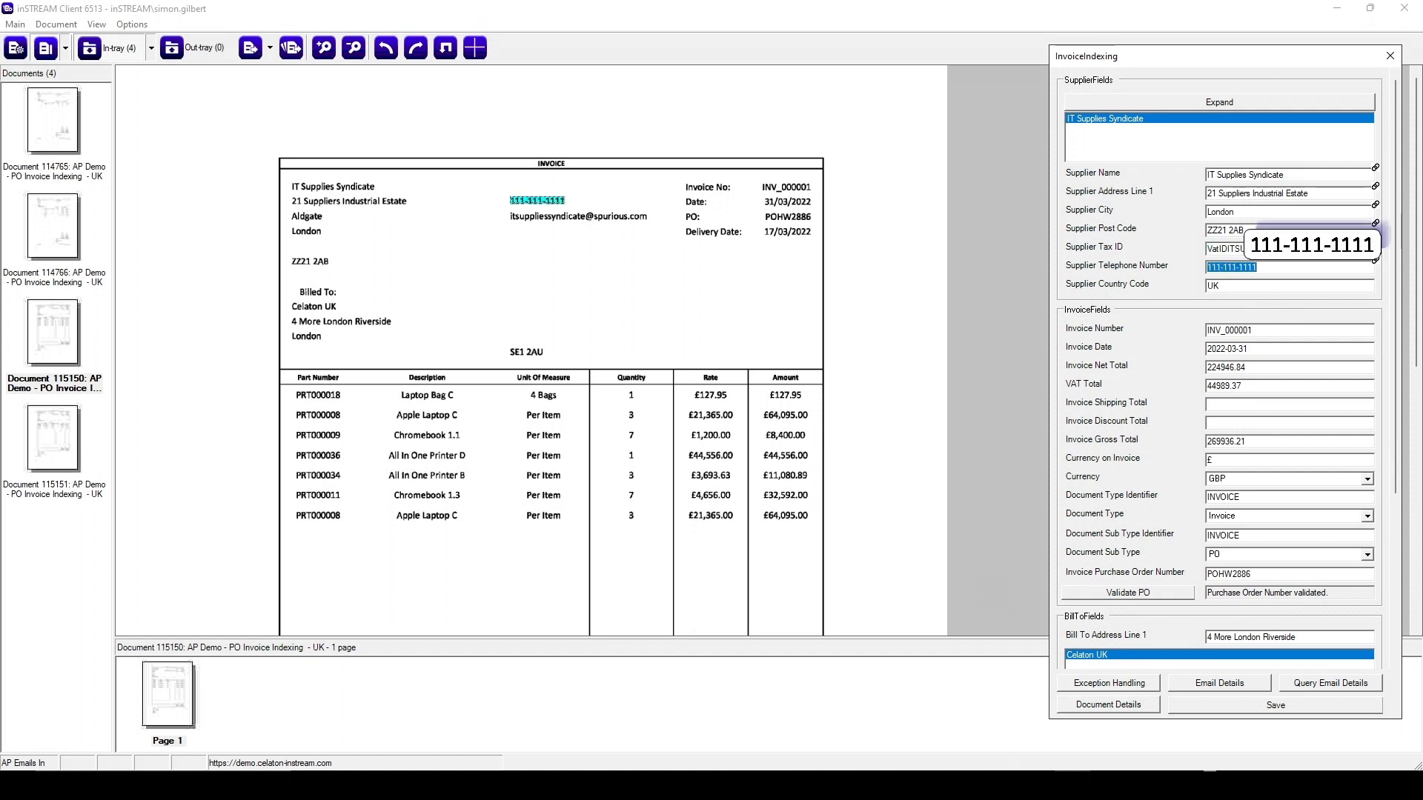
{"action": "key", "text": "Tab"}
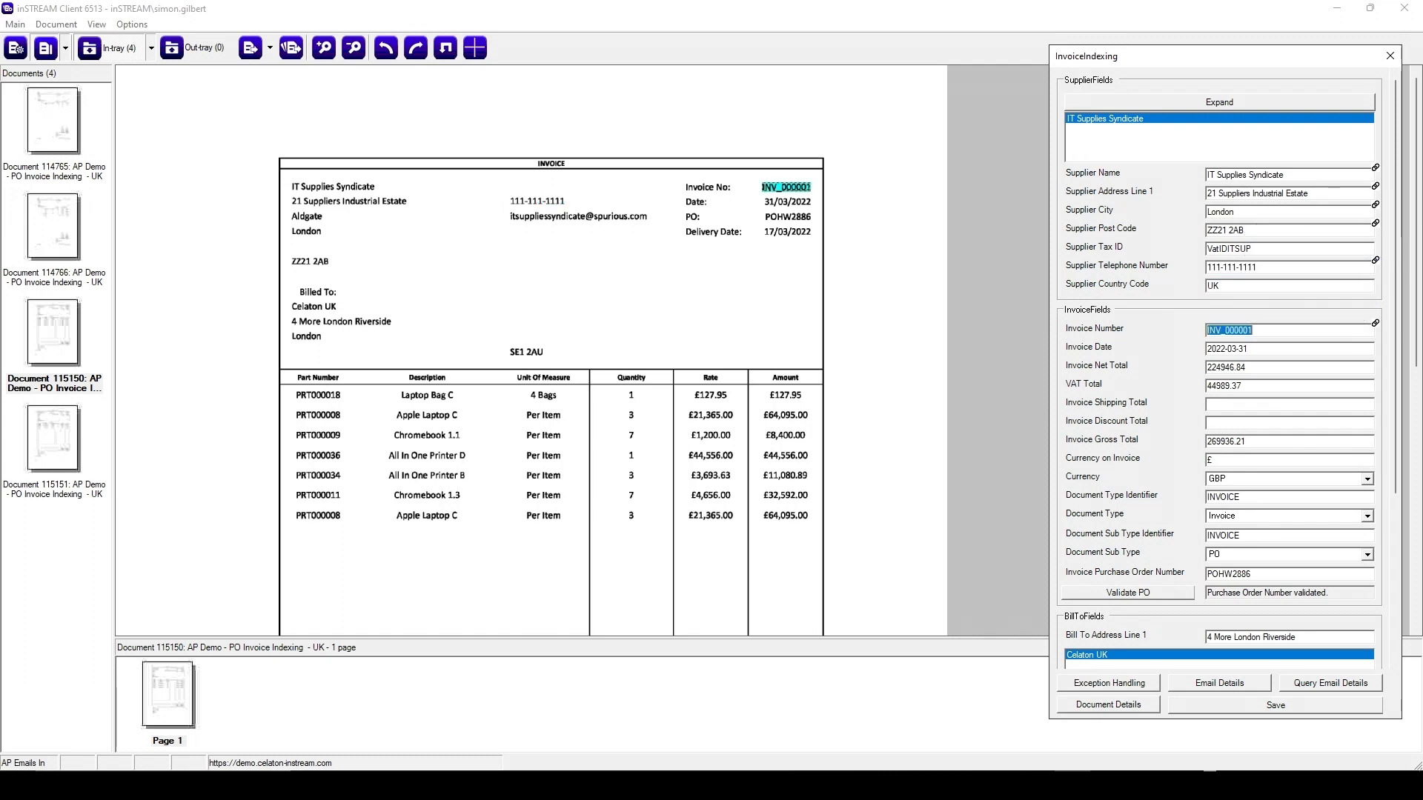
Check the IT Supplies Syndicate invoice fields against the document, from invoice date and totals through document types to purchase order number
{"action": "key", "text": "Tab"}
{"action": "key", "text": "Tab"}
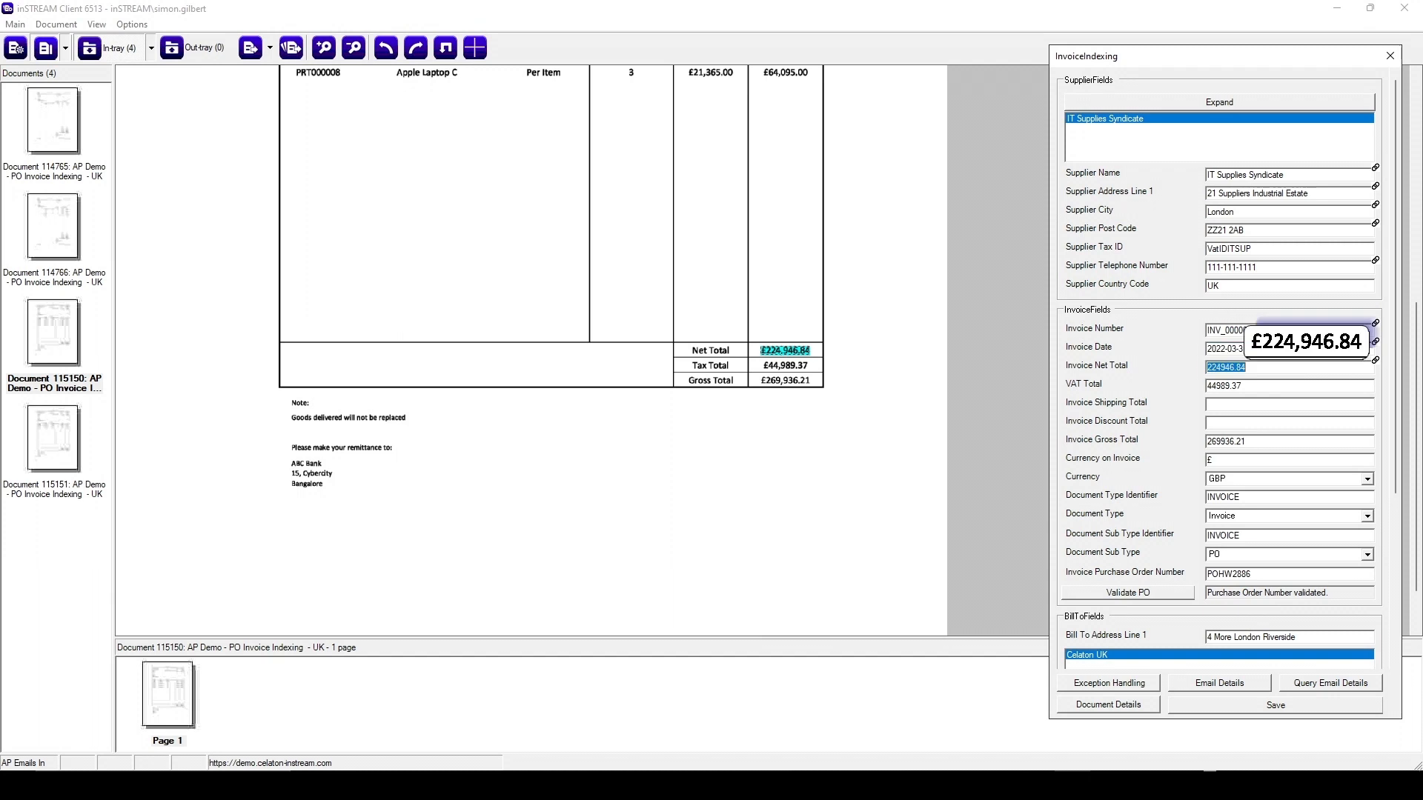
{"action": "key", "text": "Tab"}
{"action": "key", "text": "Tab"}
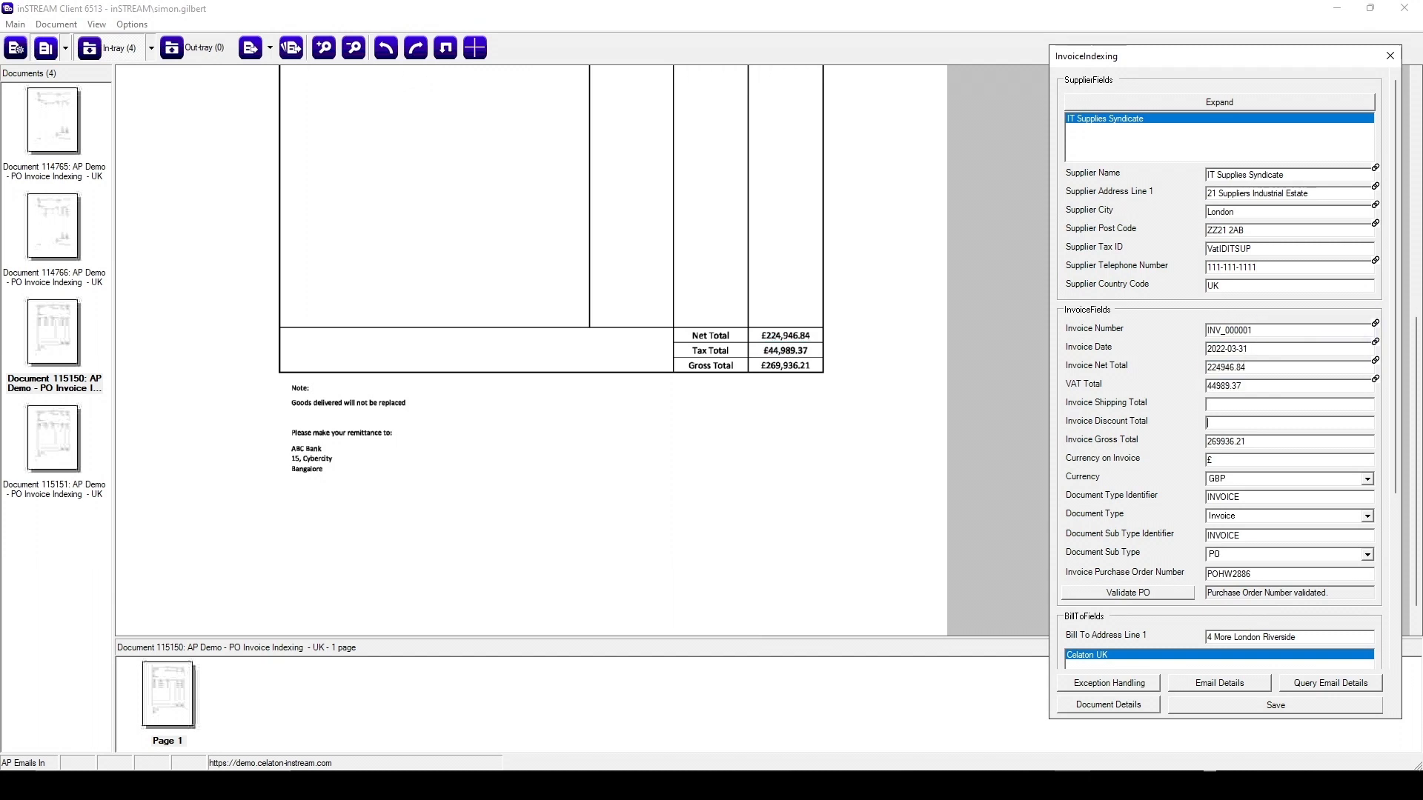
{"action": "key", "text": "Tab"}
{"action": "key", "text": "Tab"}
{"action": "key", "text": "Tab"}
{"action": "key", "text": "Tab"}
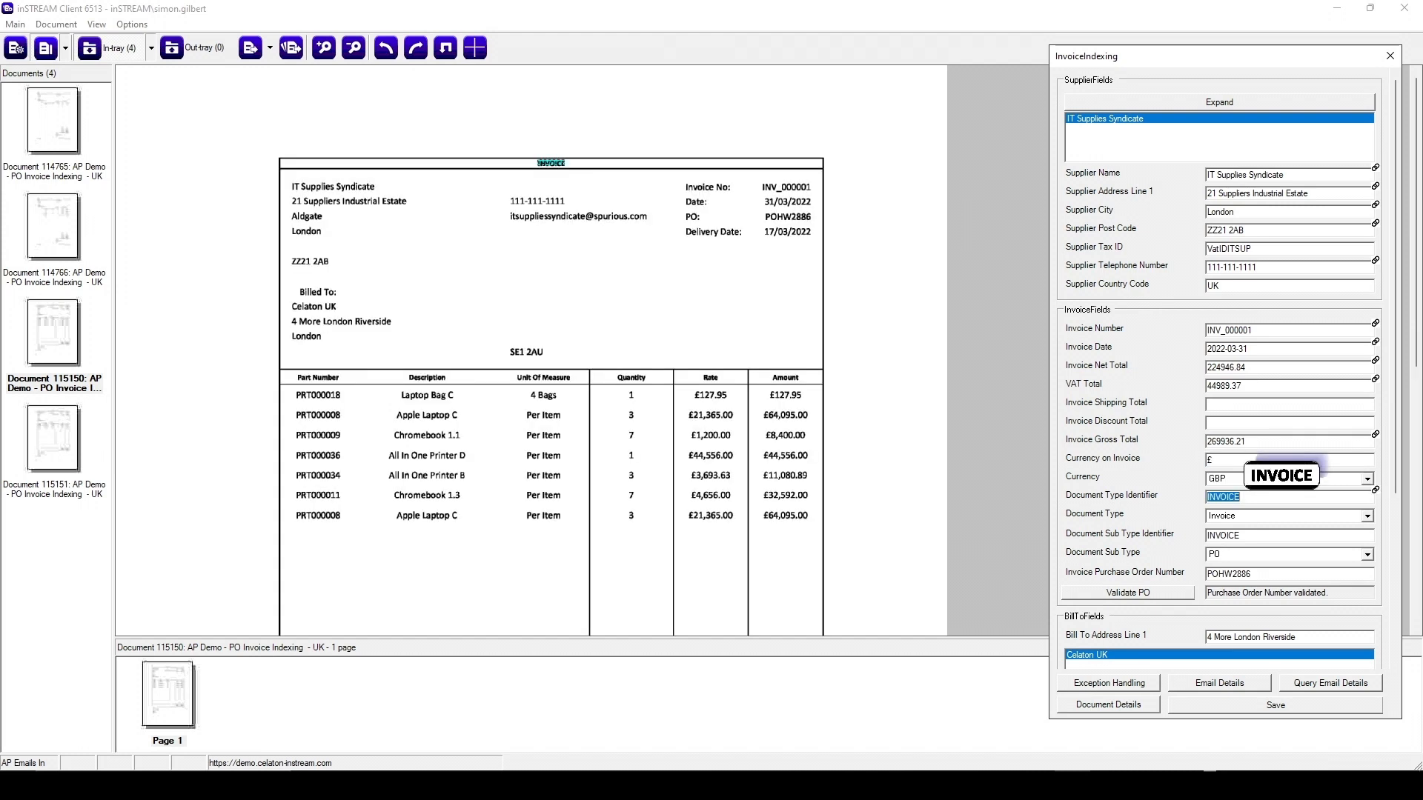
{"action": "key", "text": "Tab"}
{"action": "key", "text": "Tab"}
{"action": "key", "text": "Tab"}
{"action": "key", "text": "Tab"}
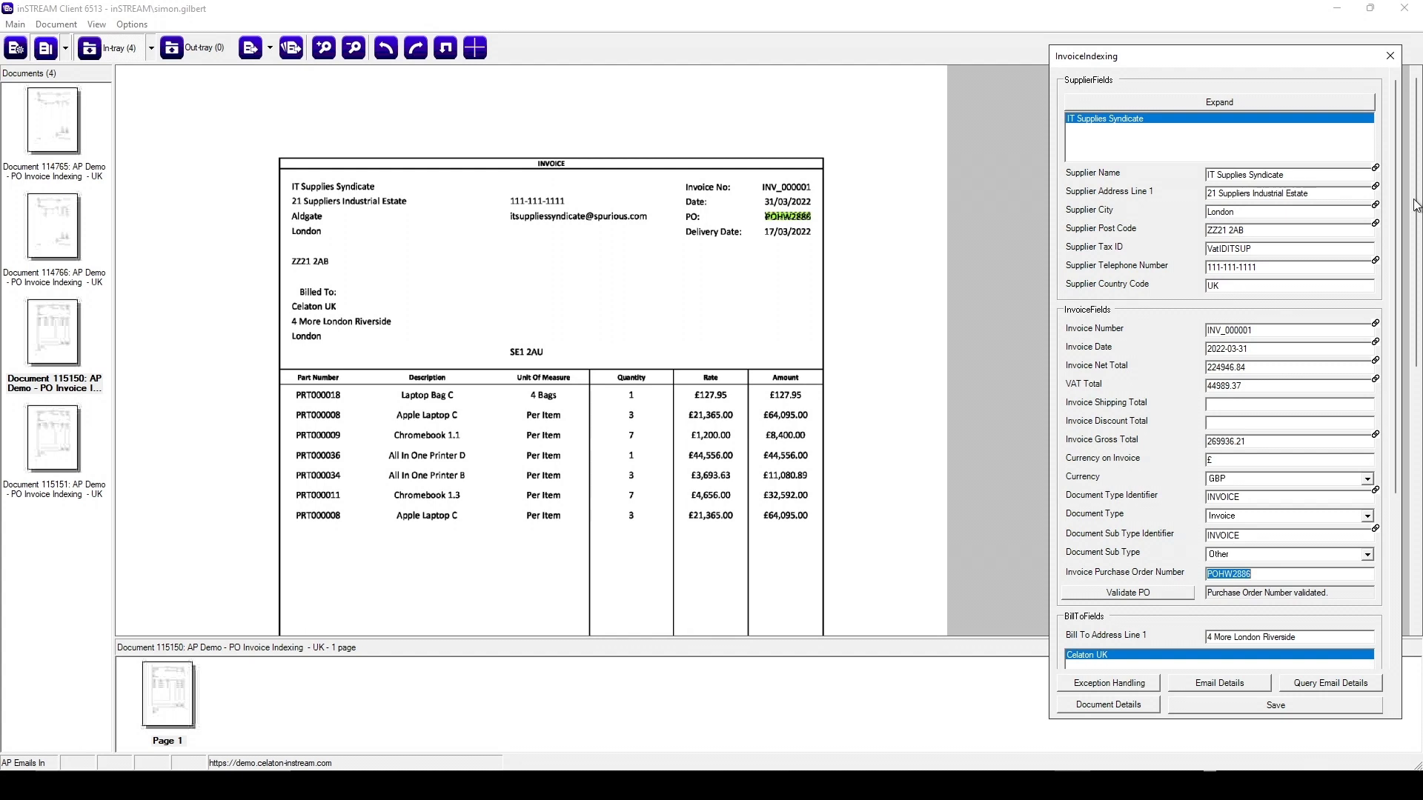
Check the invoice's purchase order validation, bill-to details and the Laptop Bag C line item against the document
{"action": "scroll", "coordinate": [1393, 399], "scroll_direction": "down", "scroll_amount": 3}
{"action": "key", "text": "Tab"}
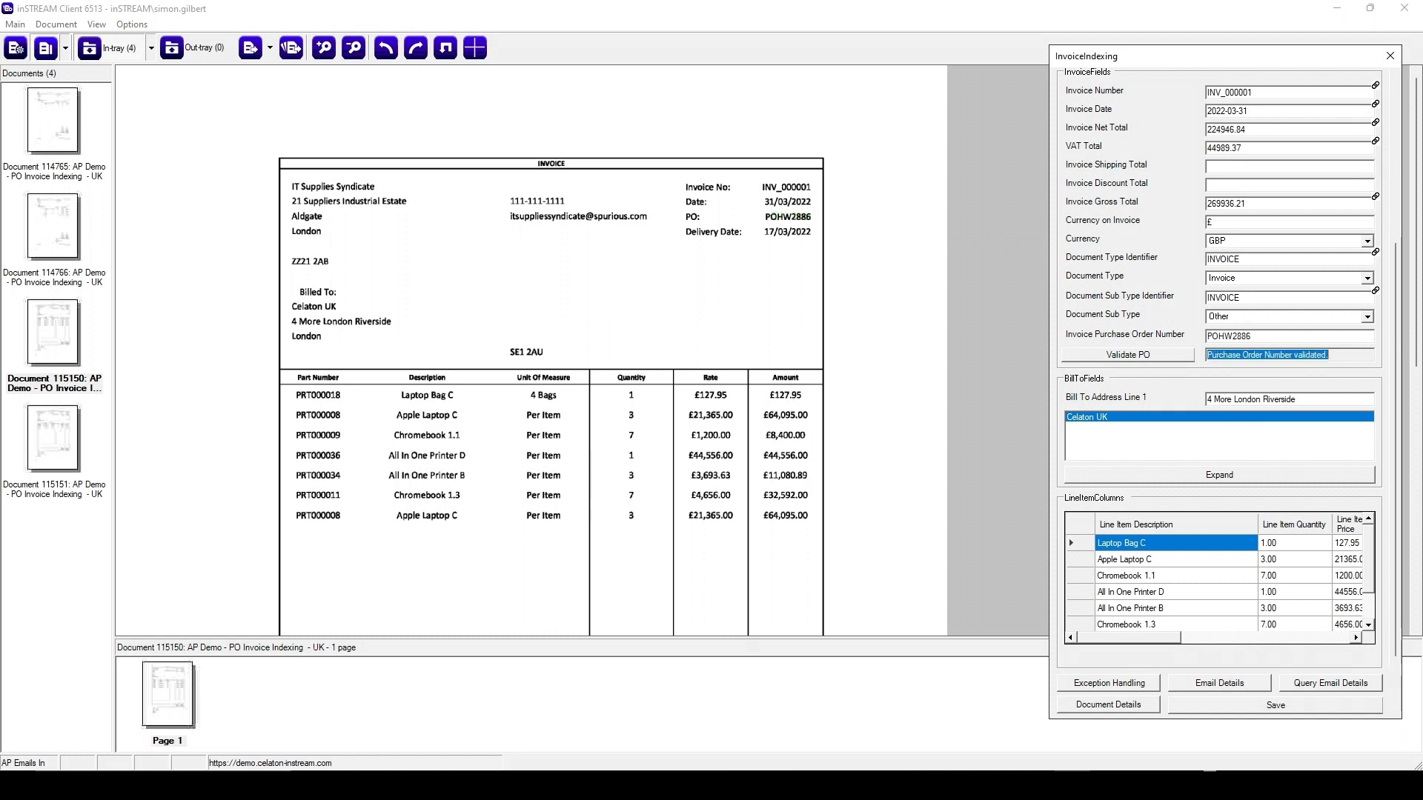
{"action": "key", "text": "Tab"}
{"action": "key", "text": "Tab"}
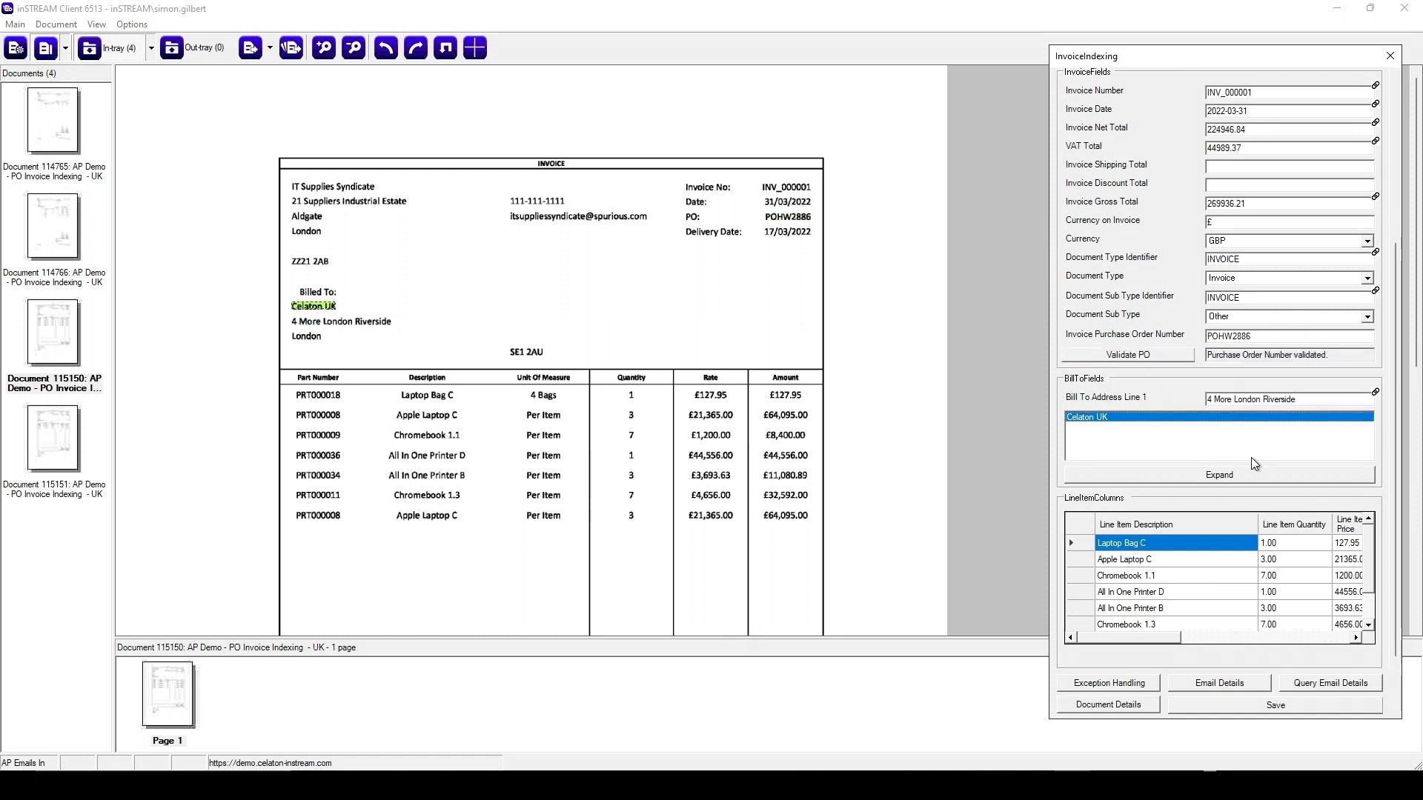
{"action": "left_click", "coordinate": [1182, 541]}
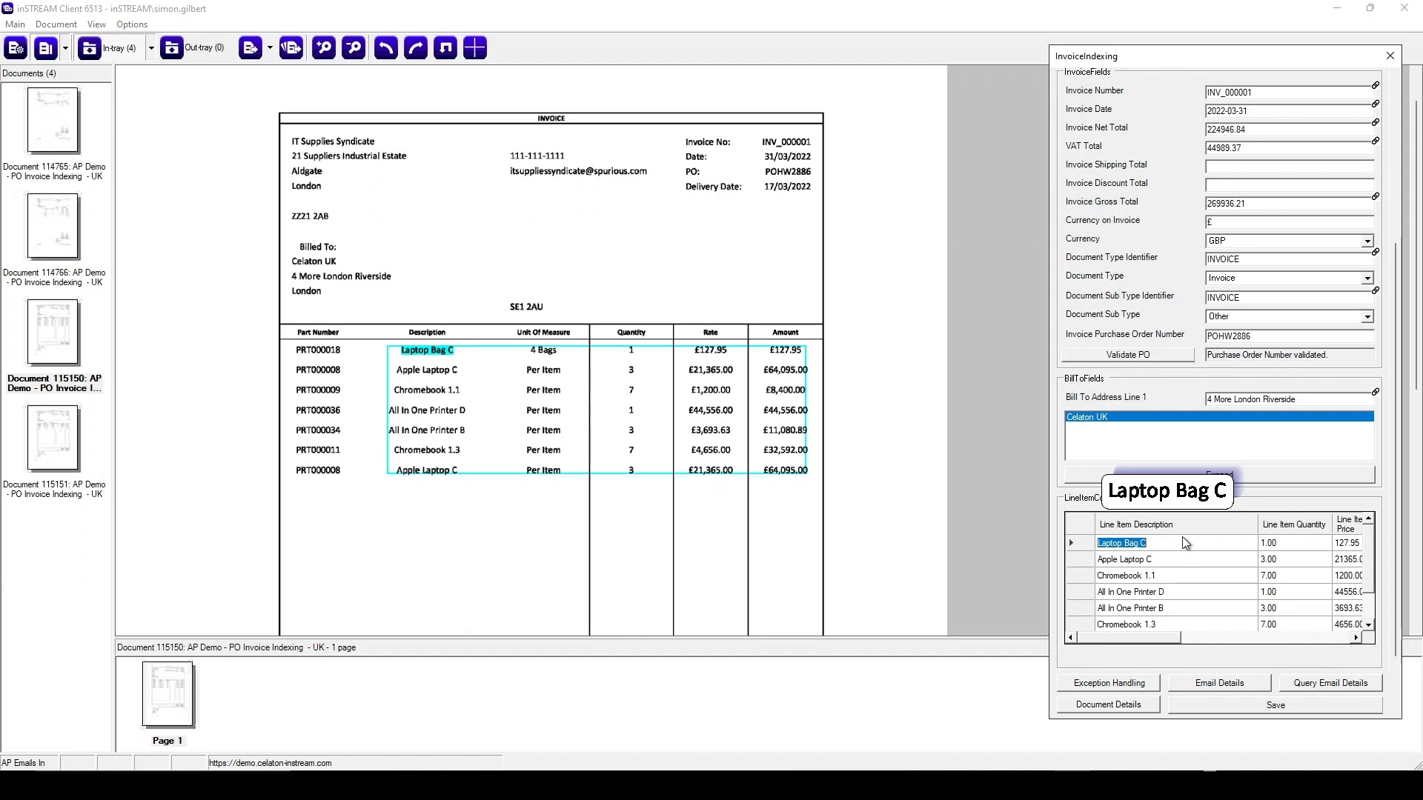
Save the indexing of the first IT Supplies Syndicate invoice and of the second one that follows it
{"action": "left_click", "coordinate": [1244, 710]}
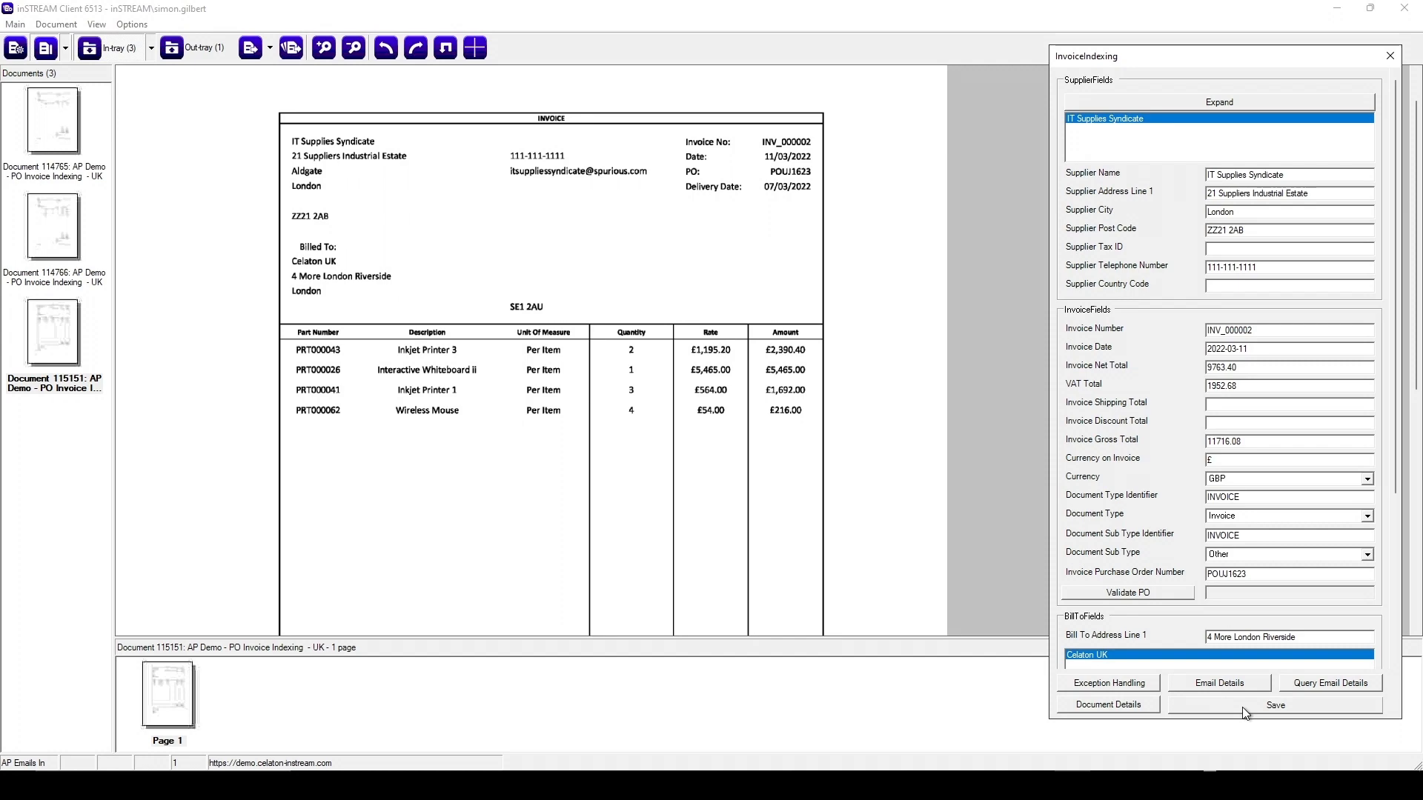
{"action": "left_click", "coordinate": [1245, 707]}
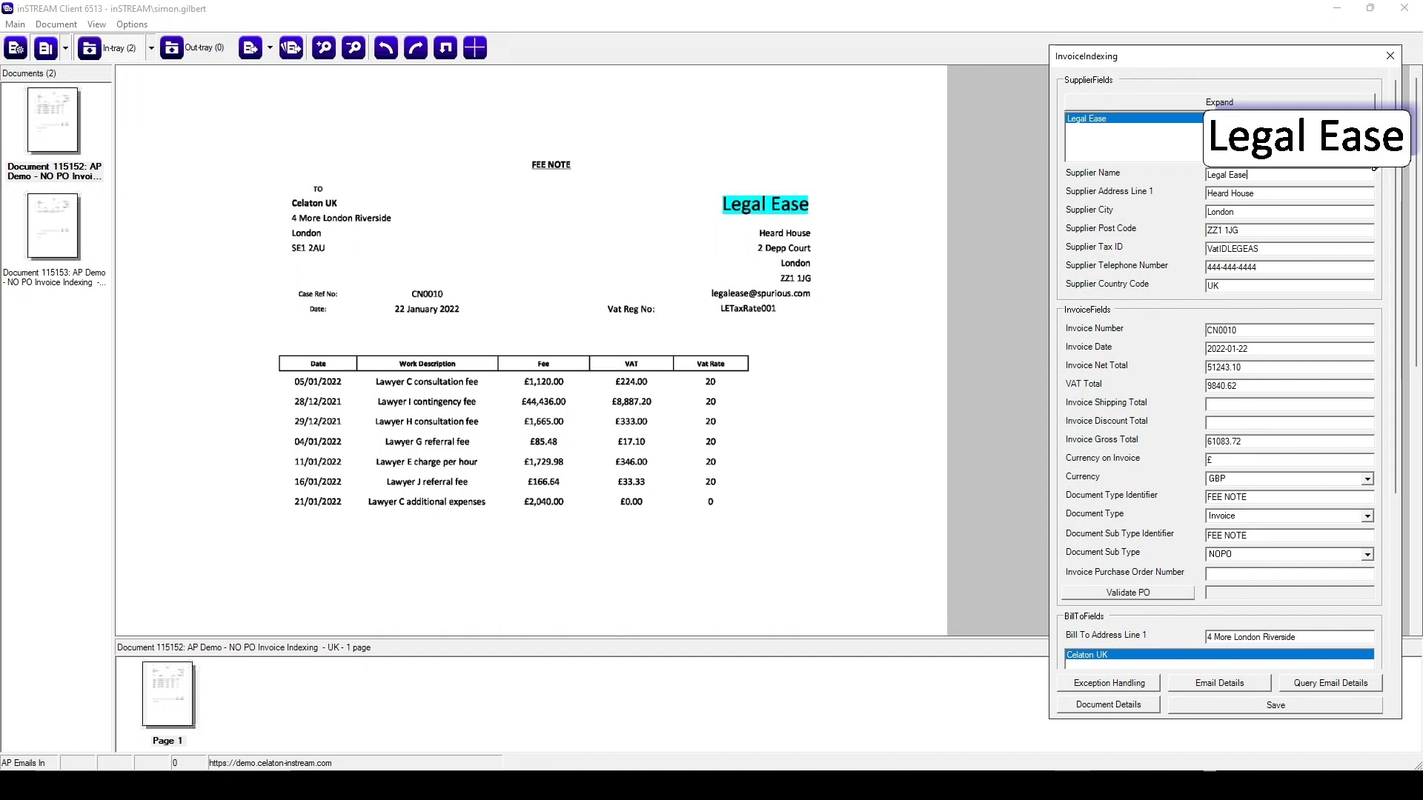
Check each captured supplier field of the Legal Ease fee note against the document, from address line to country code
{"action": "key", "text": "Tab"}
{"action": "key", "text": "Tab"}
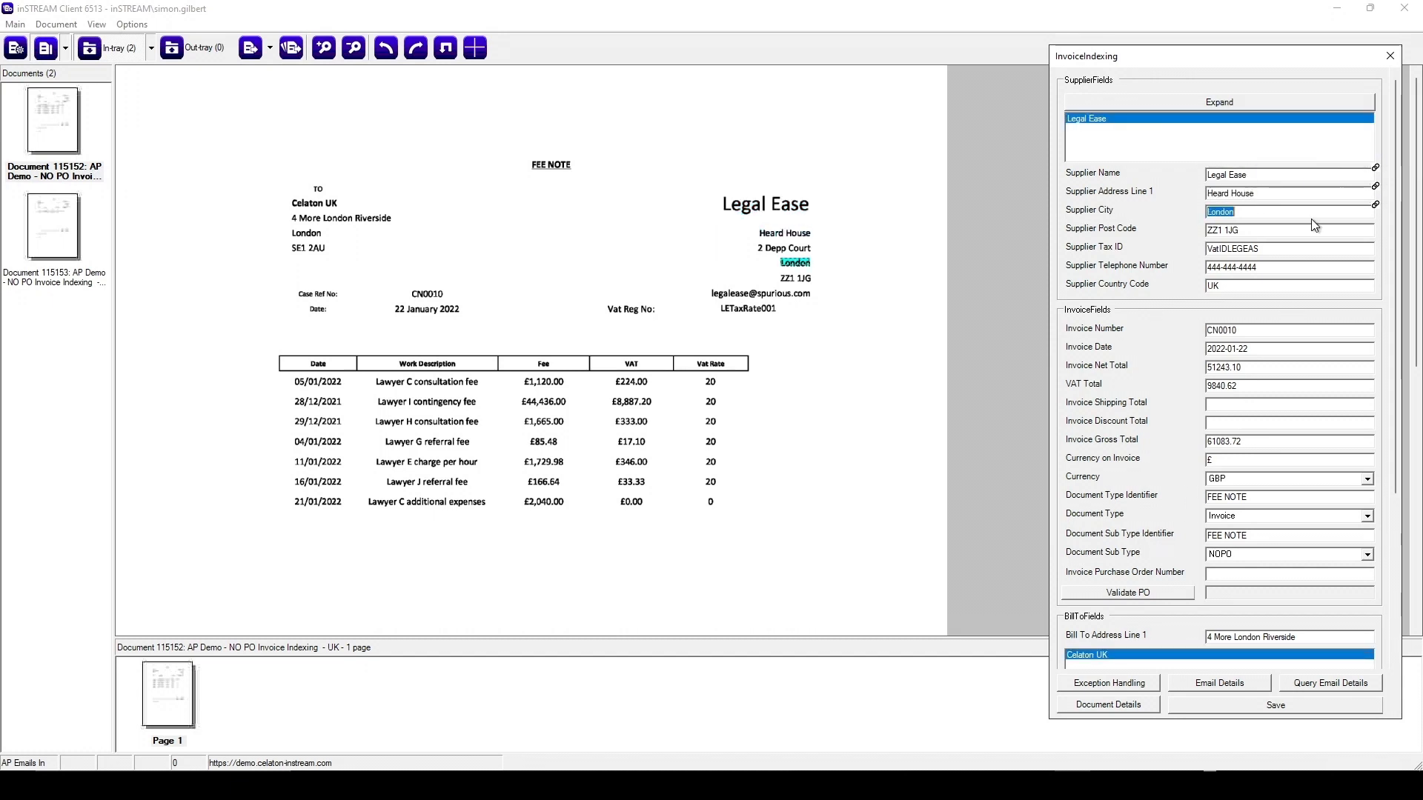
{"action": "key", "text": "Tab"}
{"action": "key", "text": "Tab"}
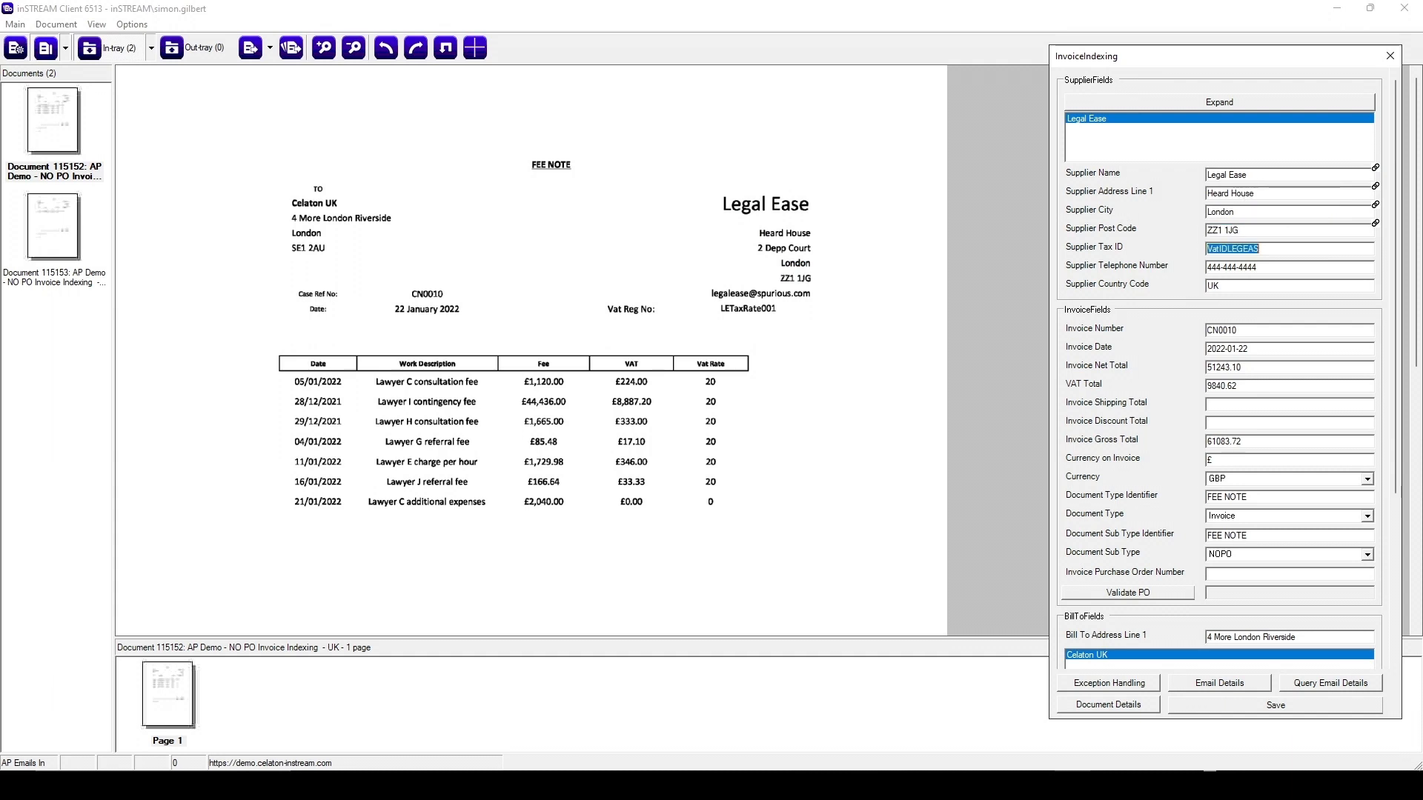
{"action": "key", "text": "Tab"}
{"action": "key", "text": "Tab"}
{"action": "key", "text": "Tab"}
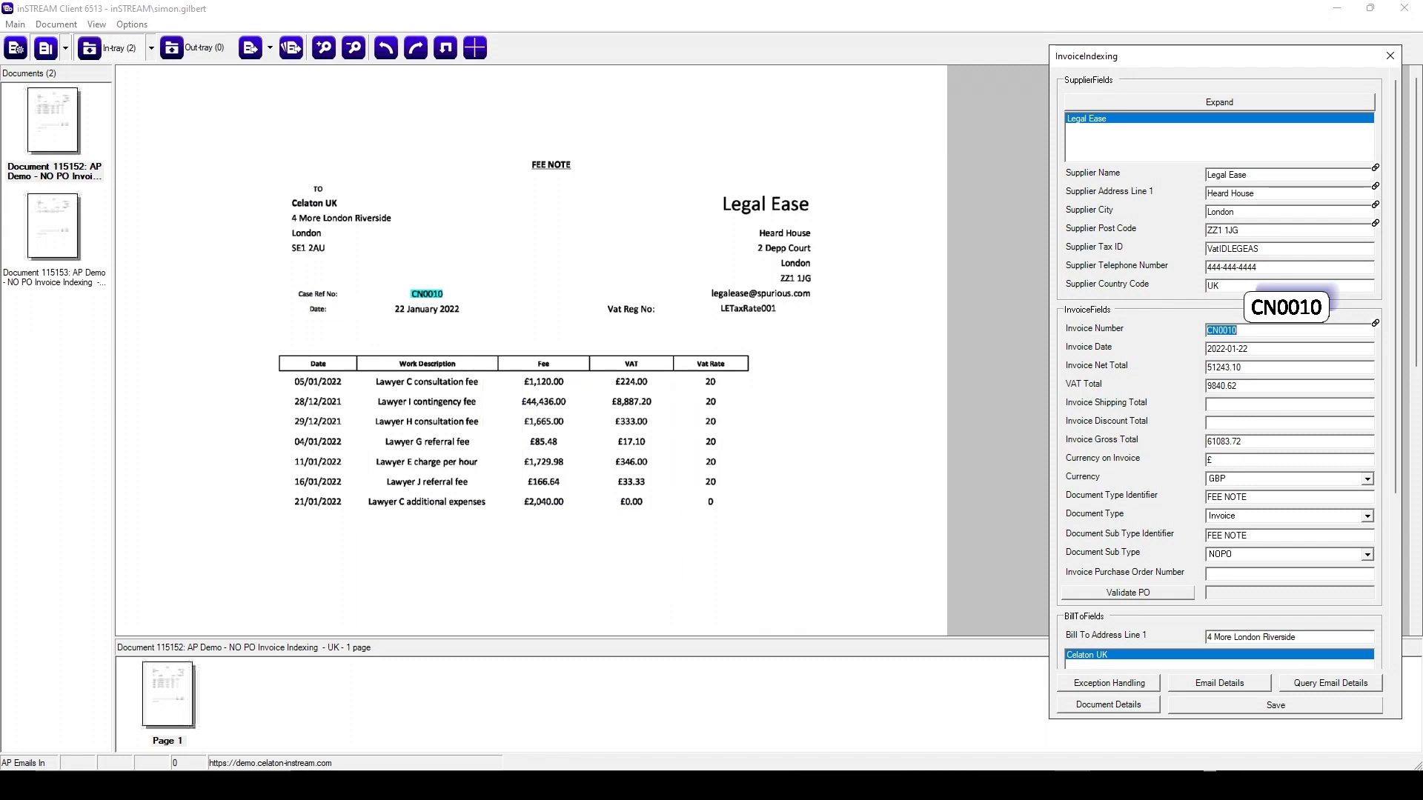
Check the Legal Ease fee note's invoice fields against the document, from date and totals through currency, document types and purchase order number
{"action": "key", "text": "Tab"}
{"action": "key", "text": "Tab"}
{"action": "key", "text": "Tab"}
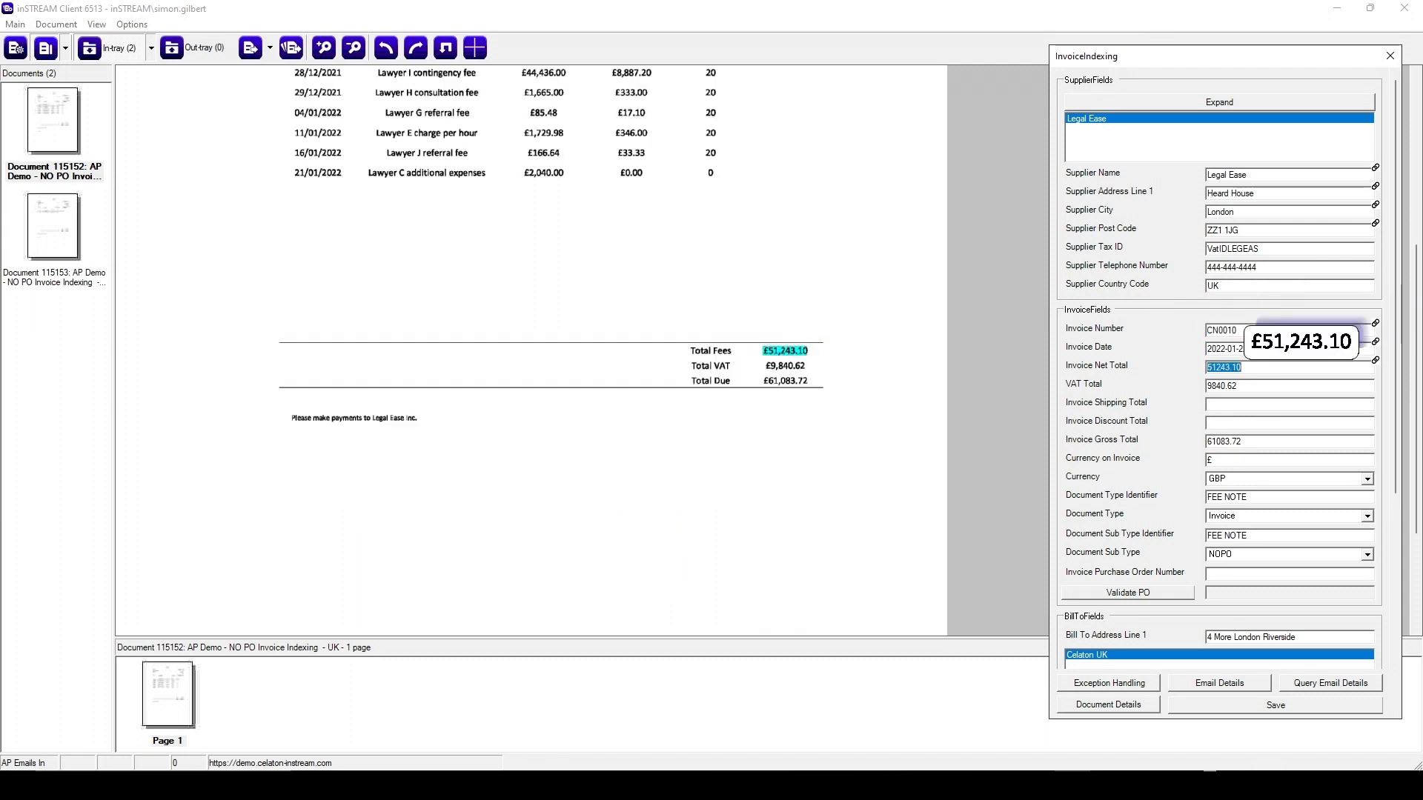
{"action": "key", "text": "Tab"}
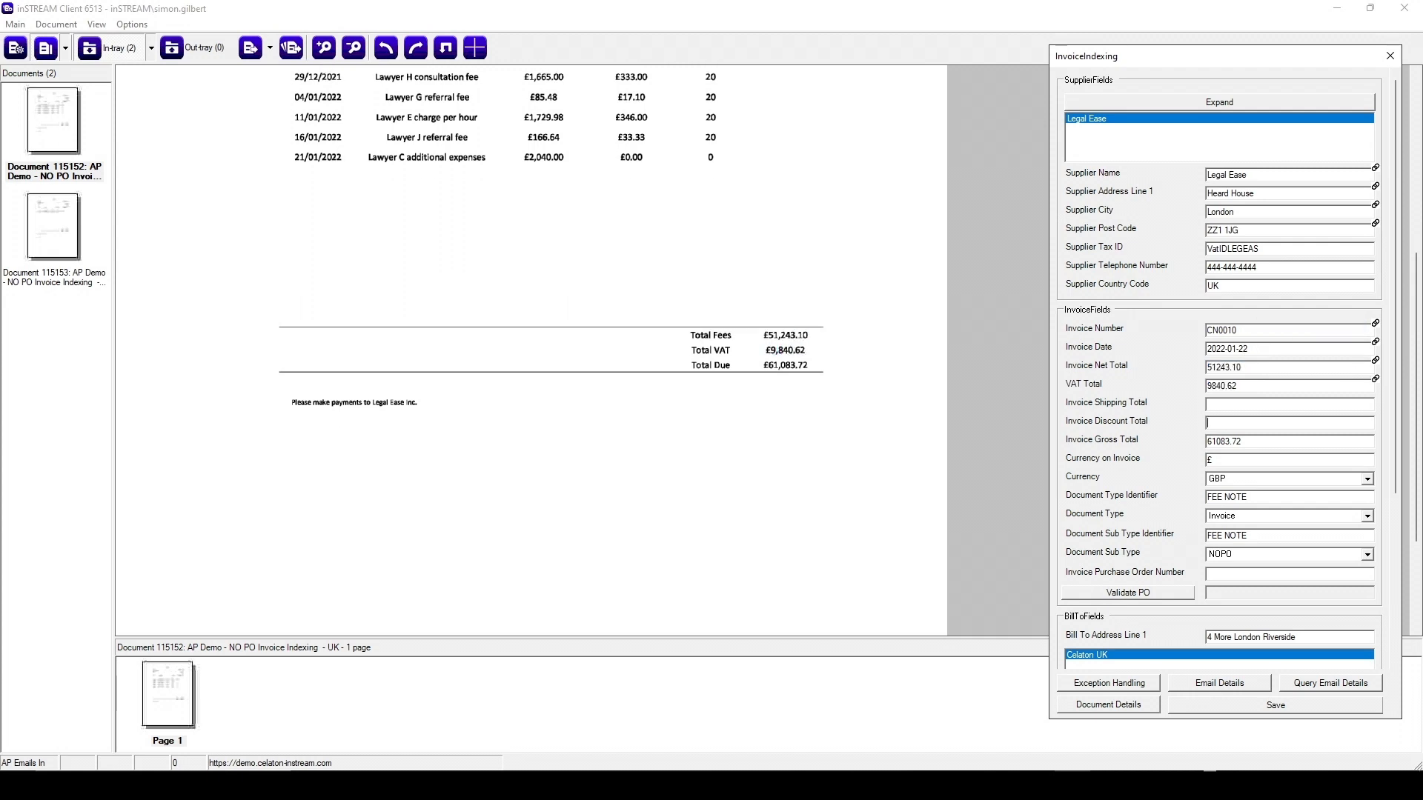
{"action": "key", "text": "Tab"}
{"action": "key", "text": "Tab"}
{"action": "key", "text": "Tab"}
{"action": "key", "text": "Tab"}
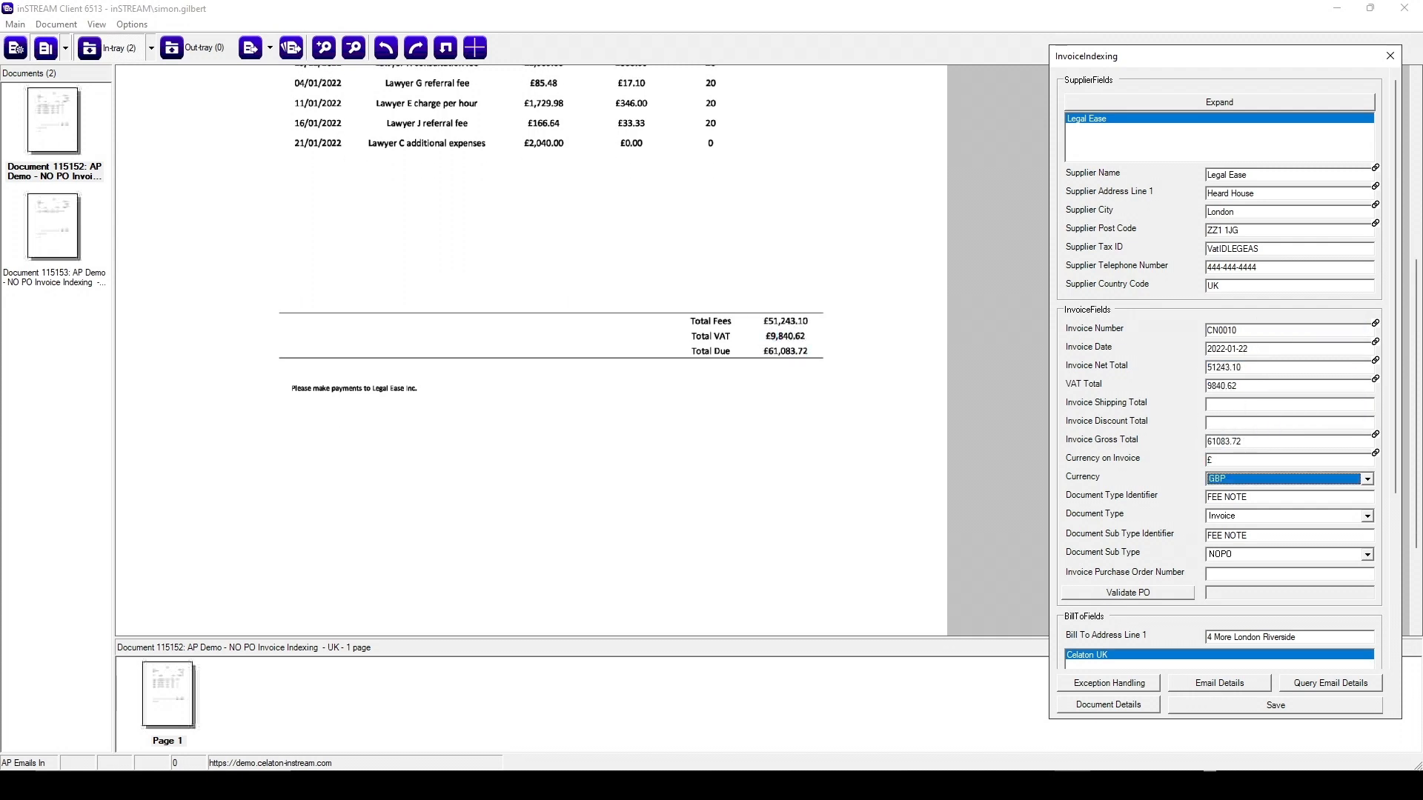
{"action": "key", "text": "Tab"}
{"action": "key", "text": "Tab"}
{"action": "key", "text": "Tab"}
{"action": "key", "text": "Tab"}
{"action": "key", "text": "Tab"}
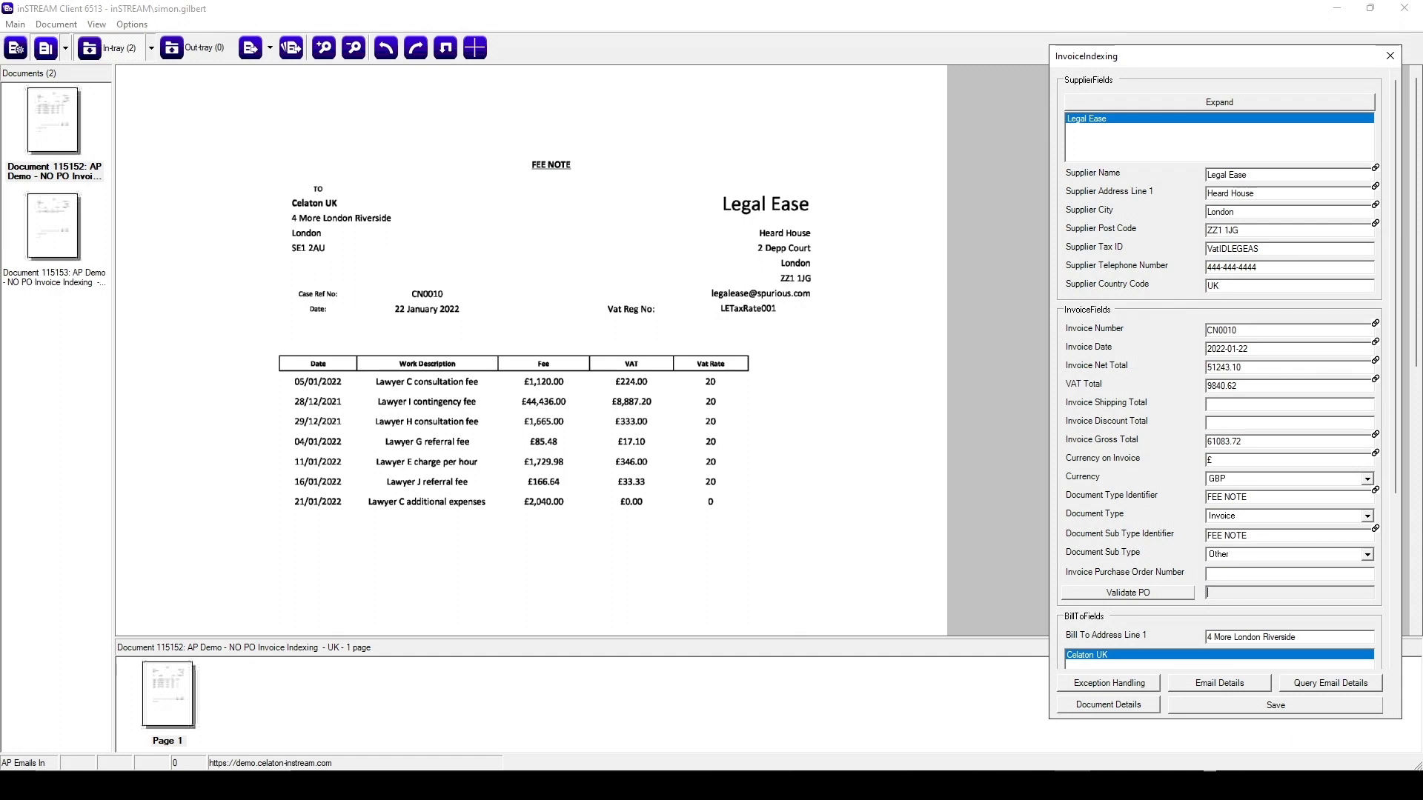
Check the fee note's bill-to details, line items and their cost centres, and save its indexing
{"action": "scroll", "coordinate": [1147, 432], "scroll_direction": "down", "scroll_amount": 3}
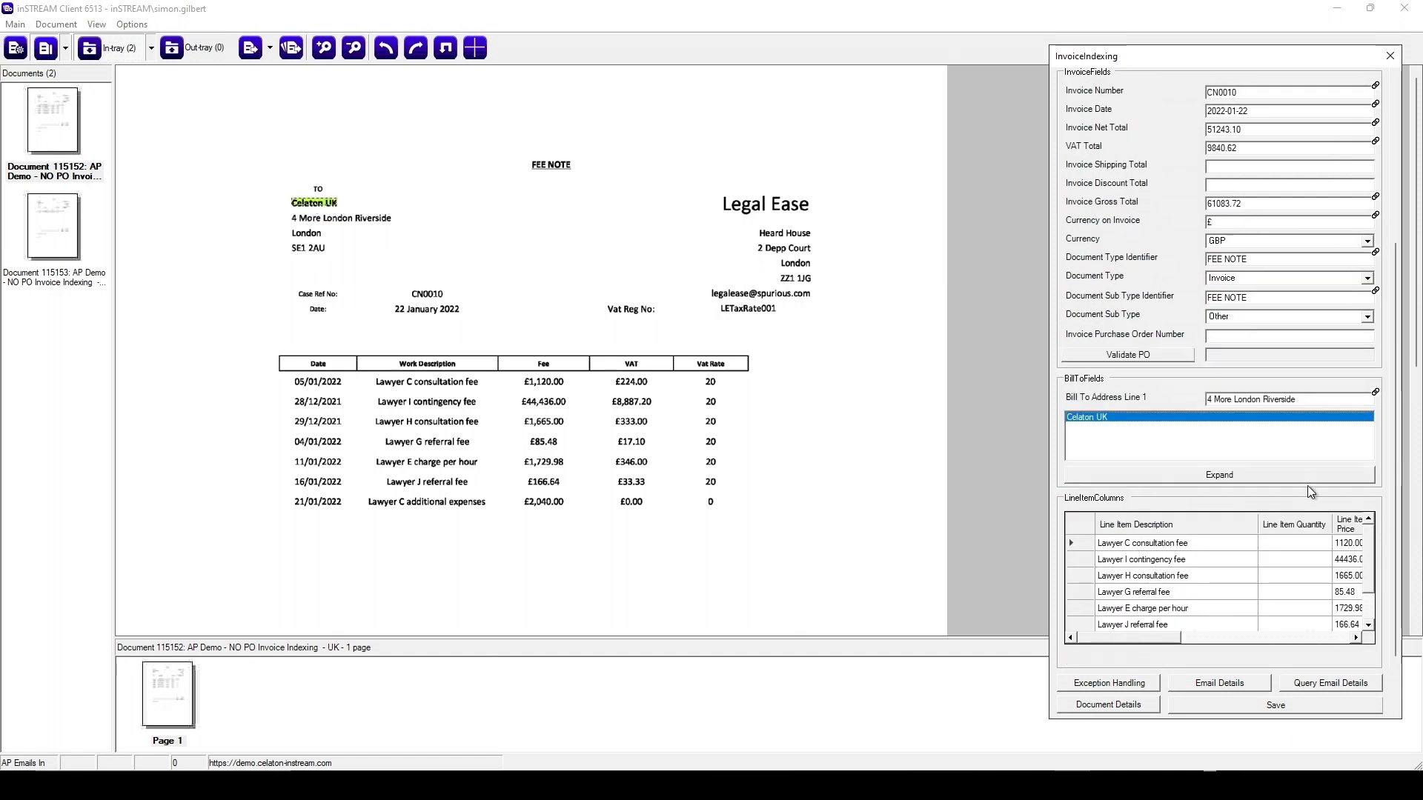
{"action": "left_click", "coordinate": [1248, 549]}
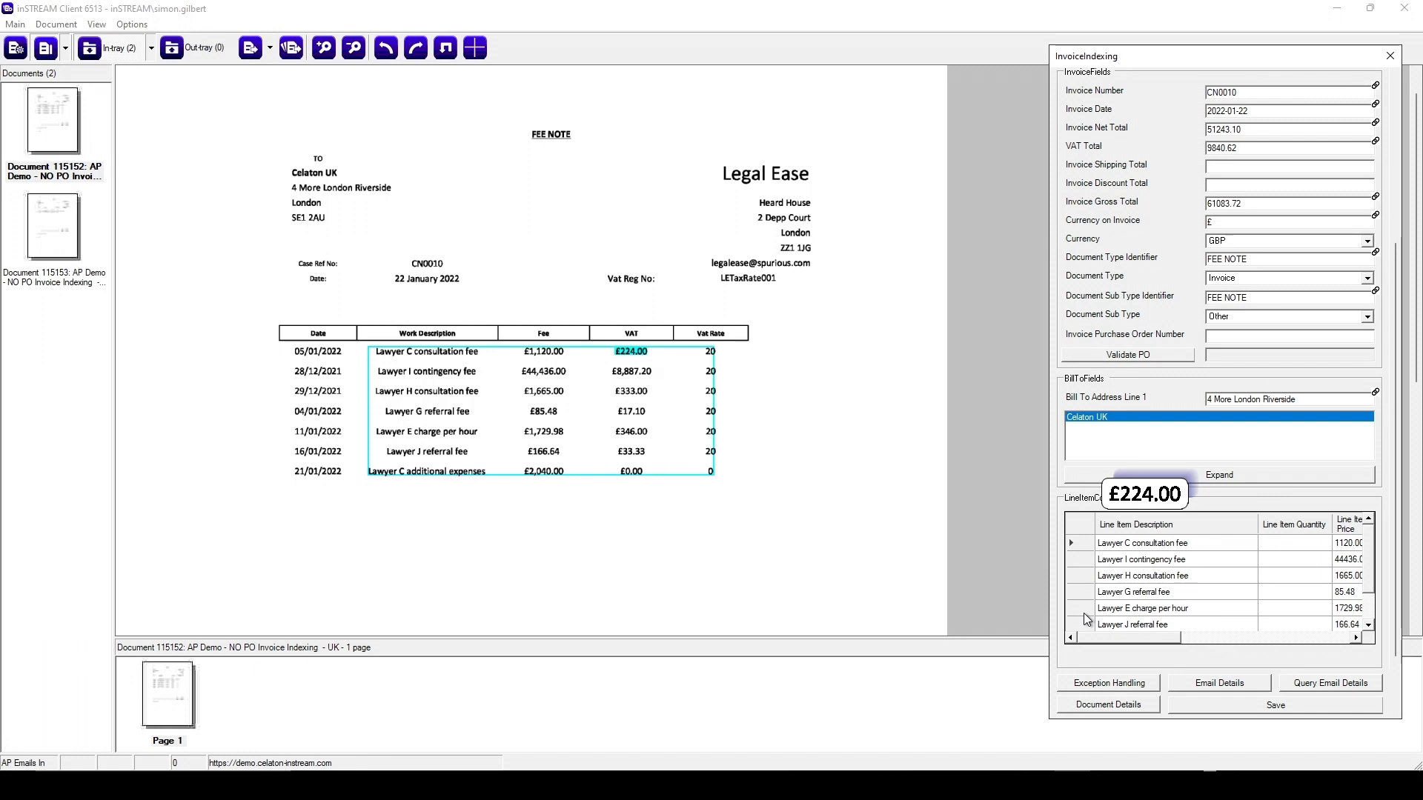
{"action": "left_click_drag", "start_coordinate": [1108, 637], "coordinate": [1270, 651]}
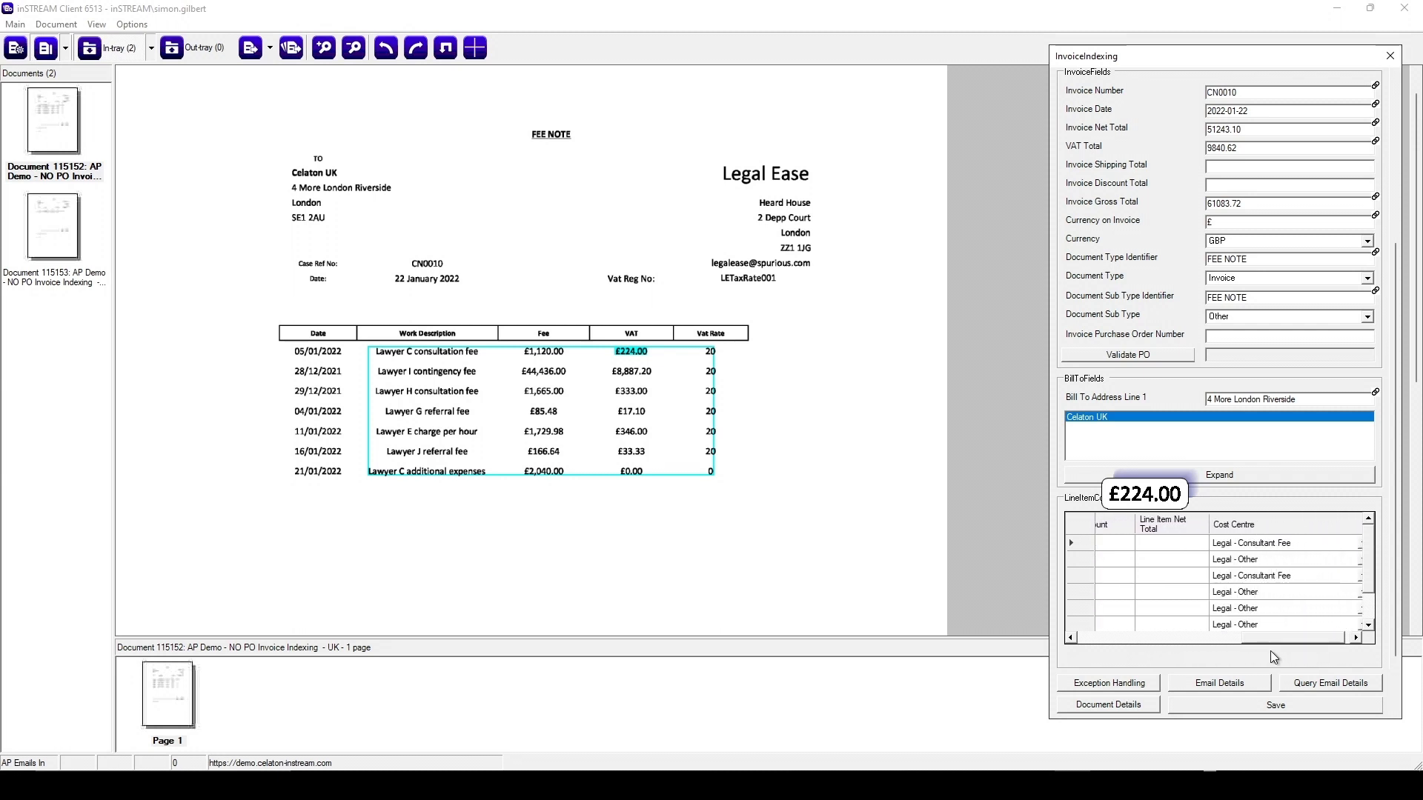
{"action": "left_click", "coordinate": [1291, 701]}
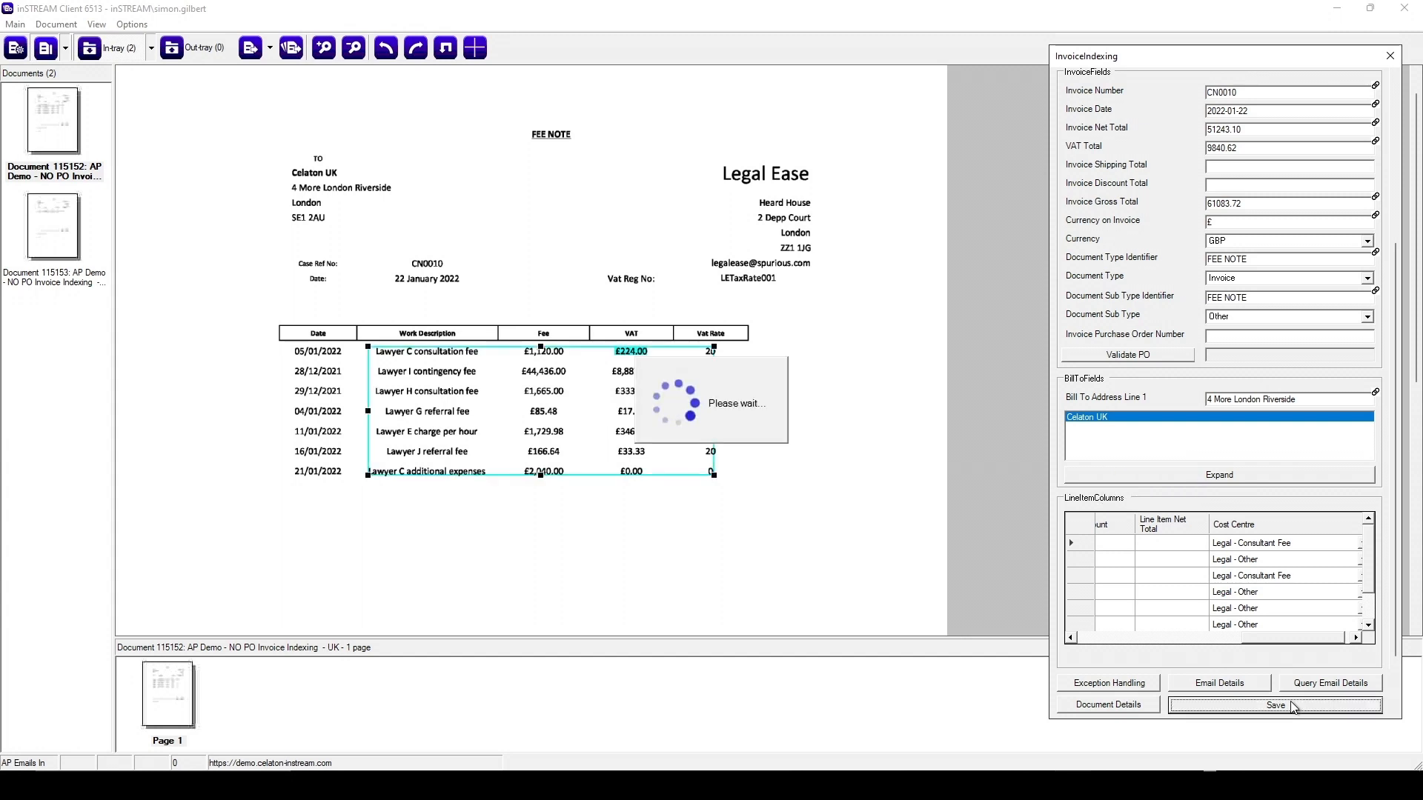
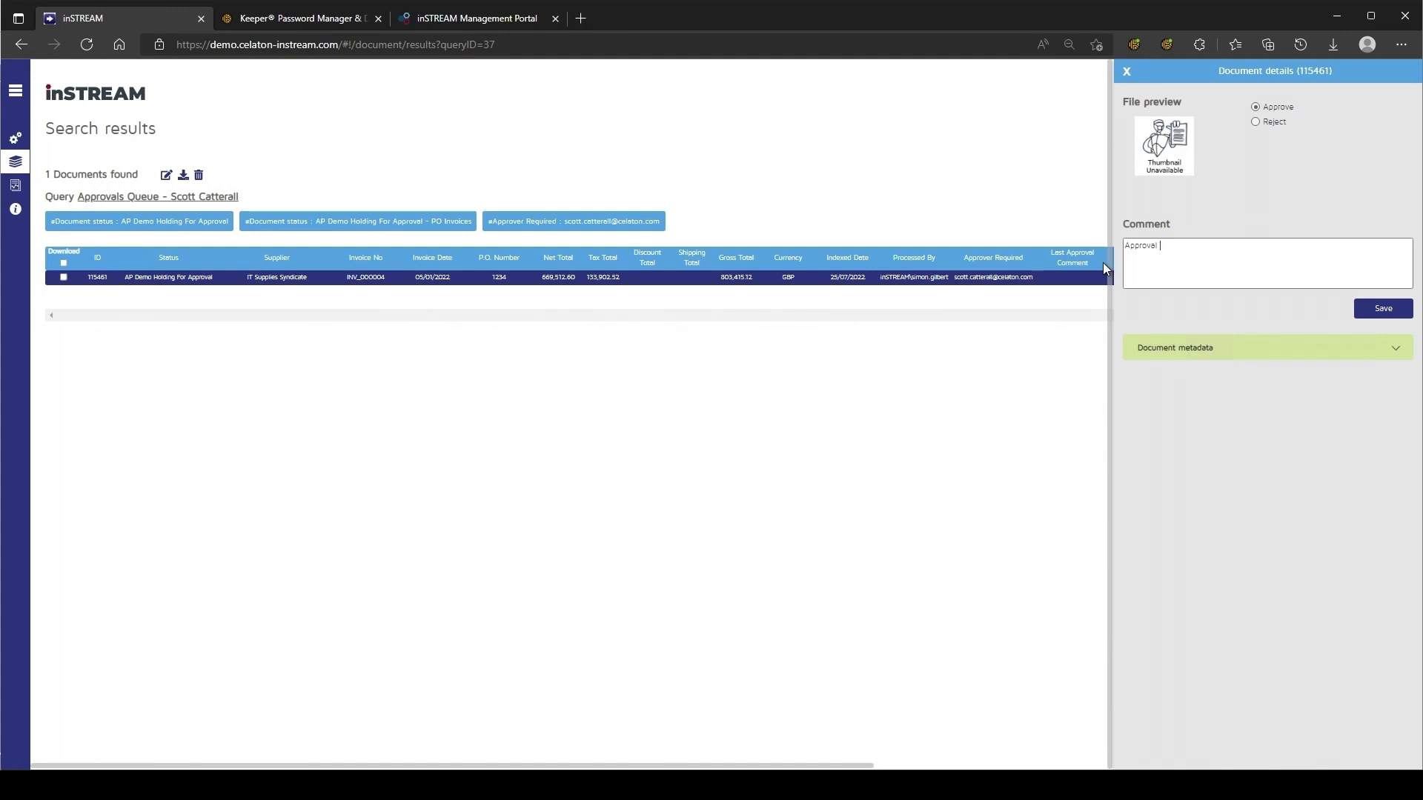
Complete the approval comment as "Approval Comment 1", expand the document metadata, and save the IT Supplies Syndicate invoice's approval
{"action": "type", "text": "Comment 1"}
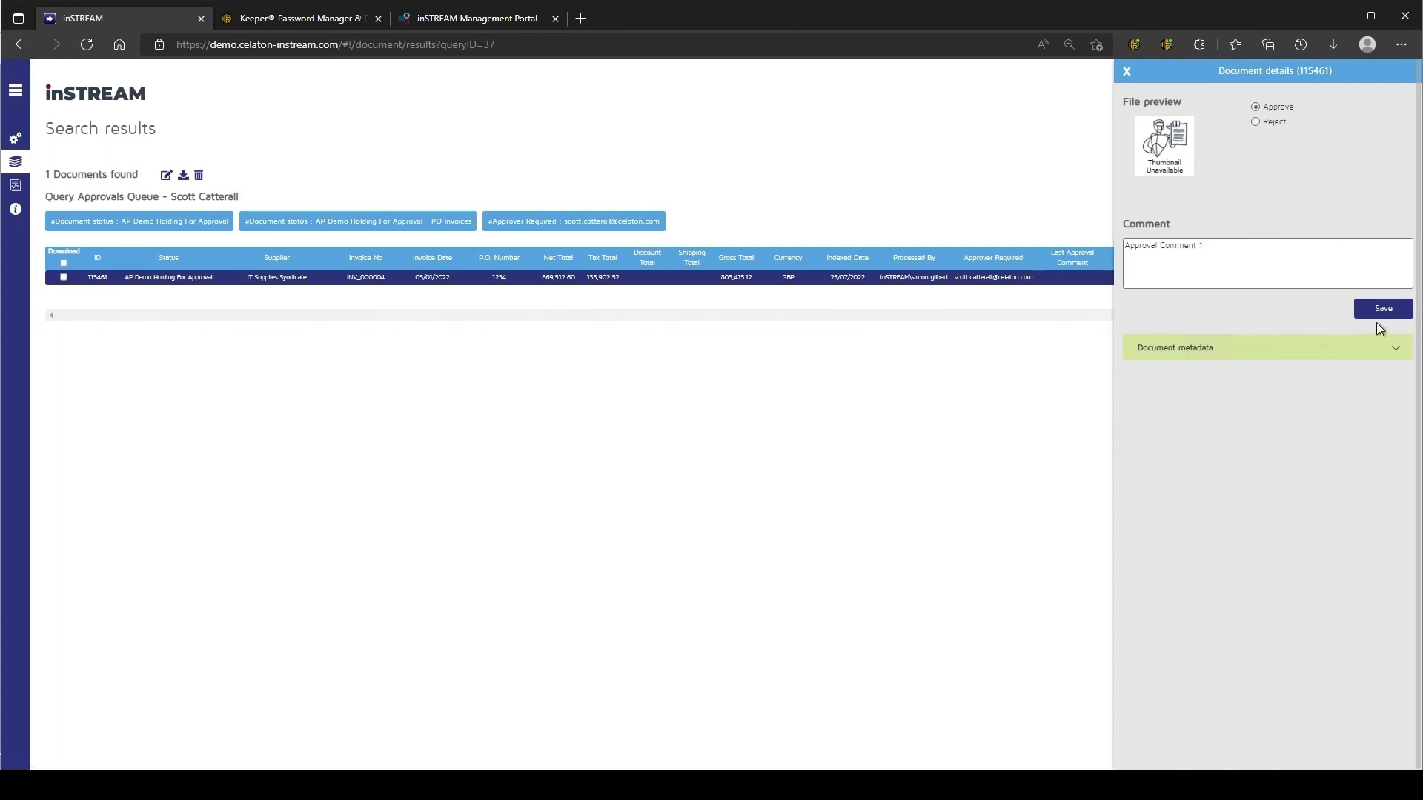
{"action": "left_click", "coordinate": [1398, 351]}
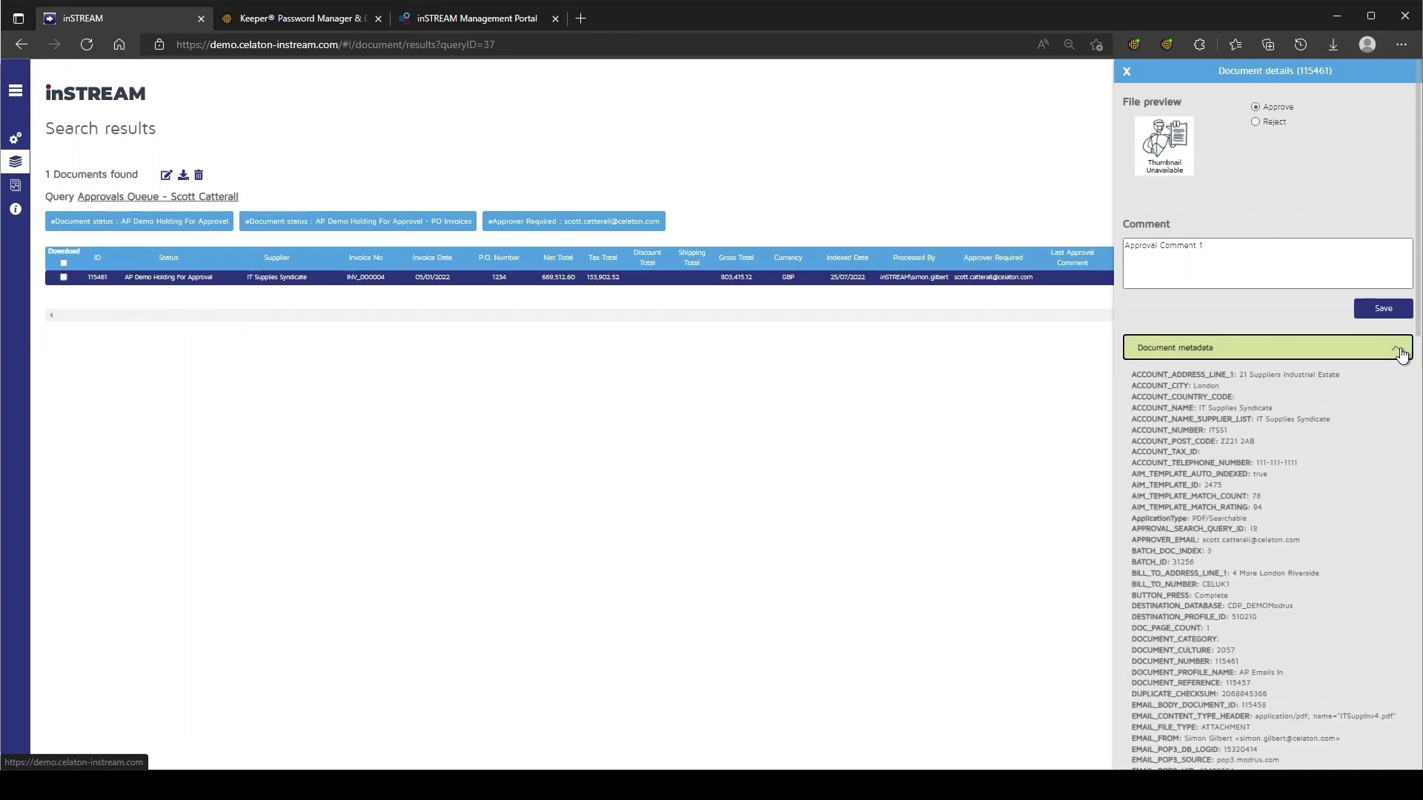
{"action": "left_click", "coordinate": [1384, 310]}
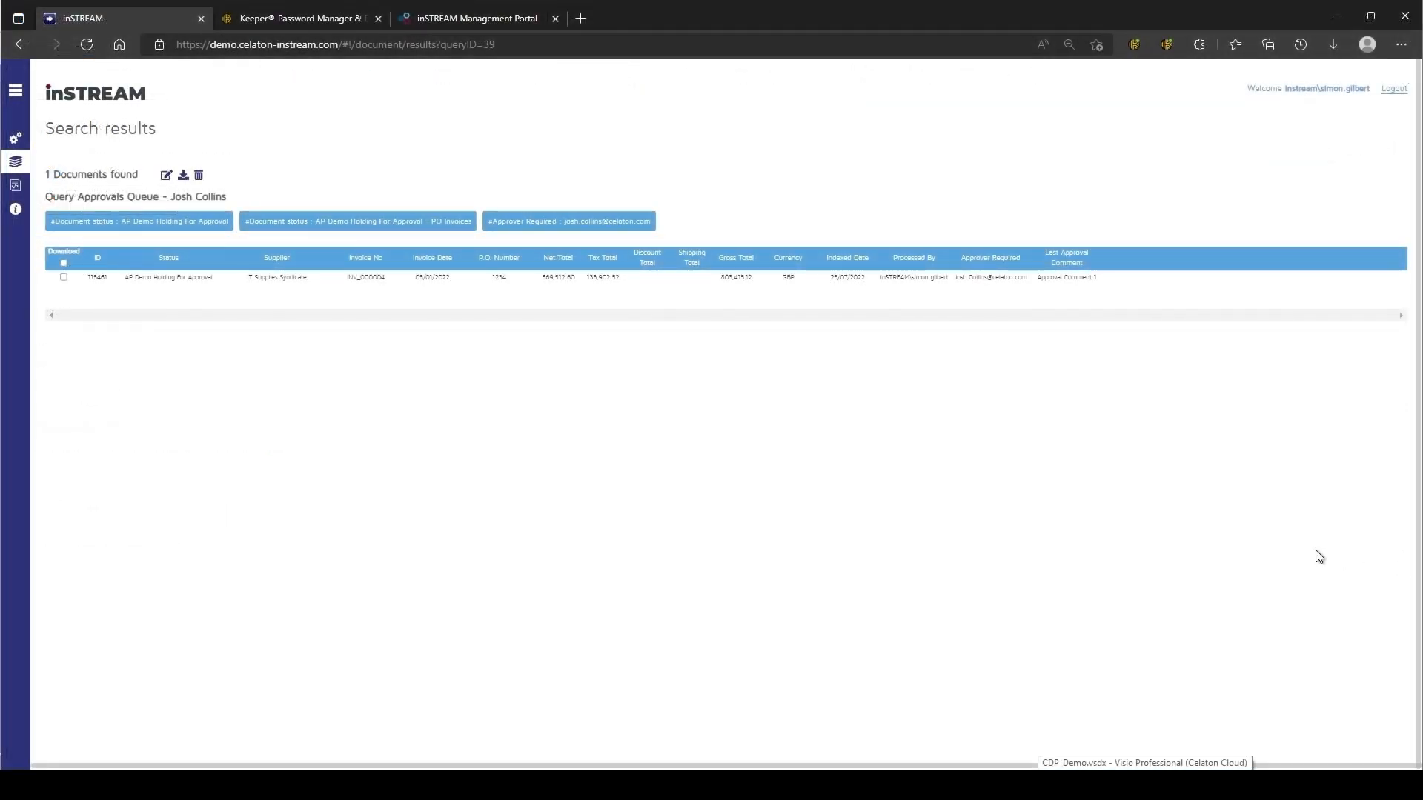
Approve and save the IT Supplies Syndicate invoice in the second approver's queue, and select Approve for it in the third approver's queue
{"action": "left_click", "coordinate": [648, 285]}
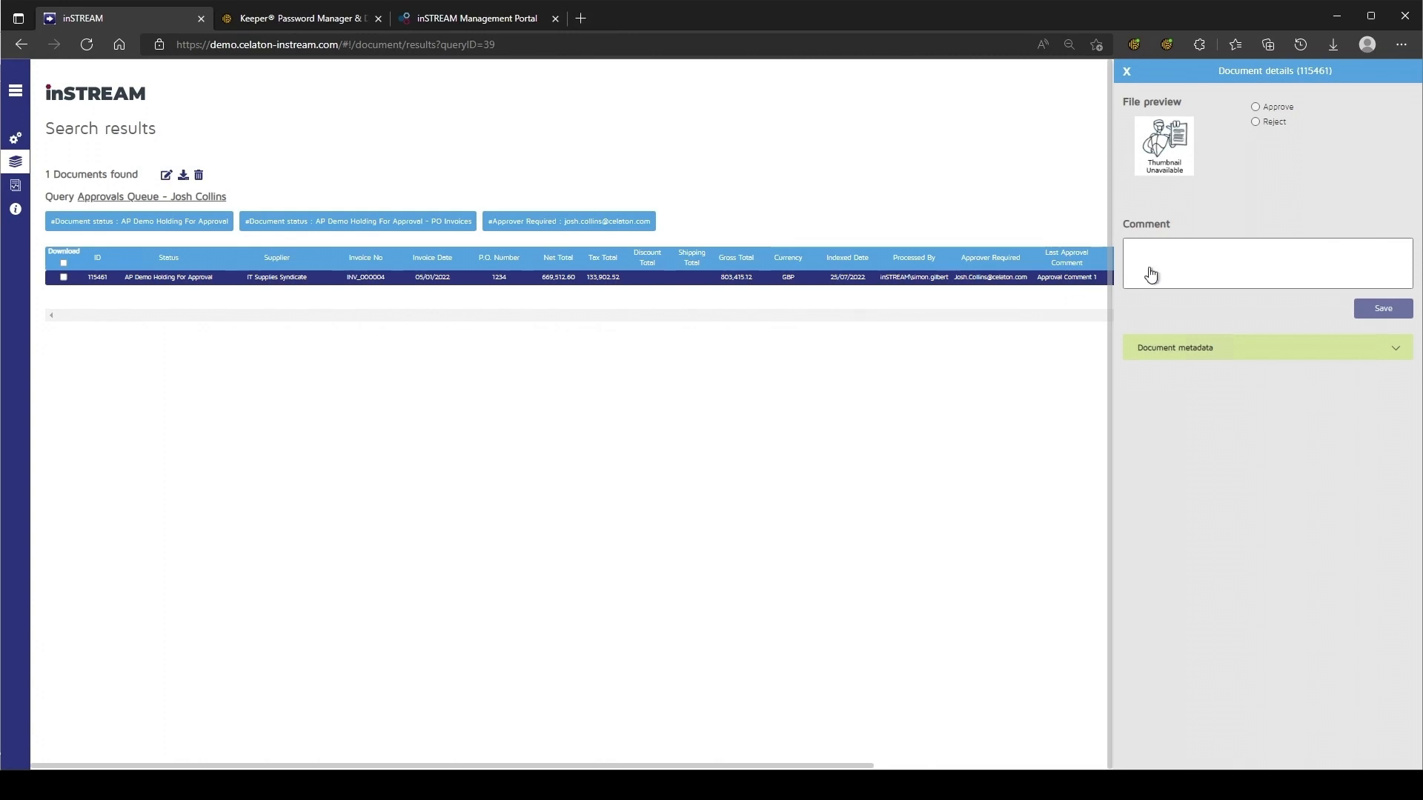
{"action": "left_click", "coordinate": [1273, 109]}
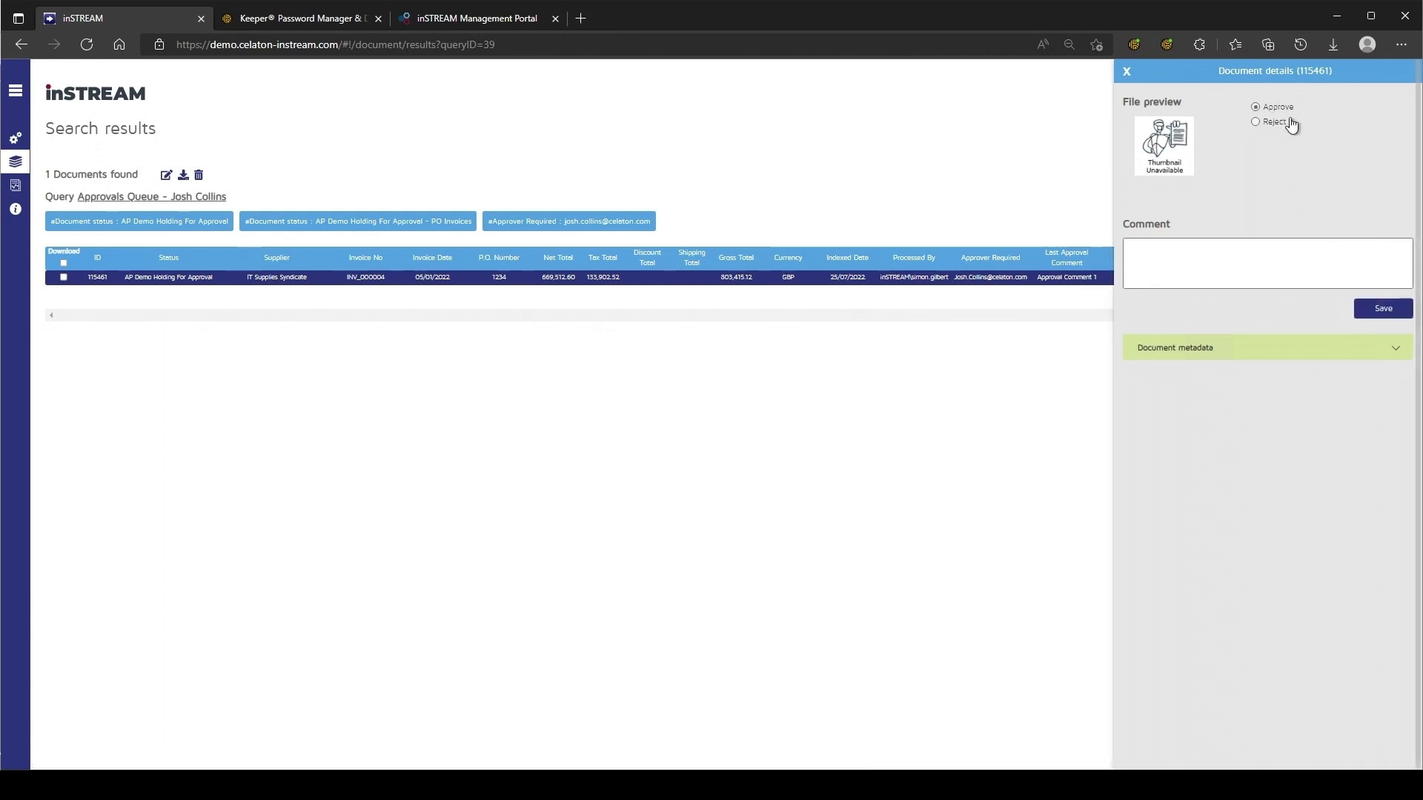
{"action": "left_click", "coordinate": [1376, 311]}
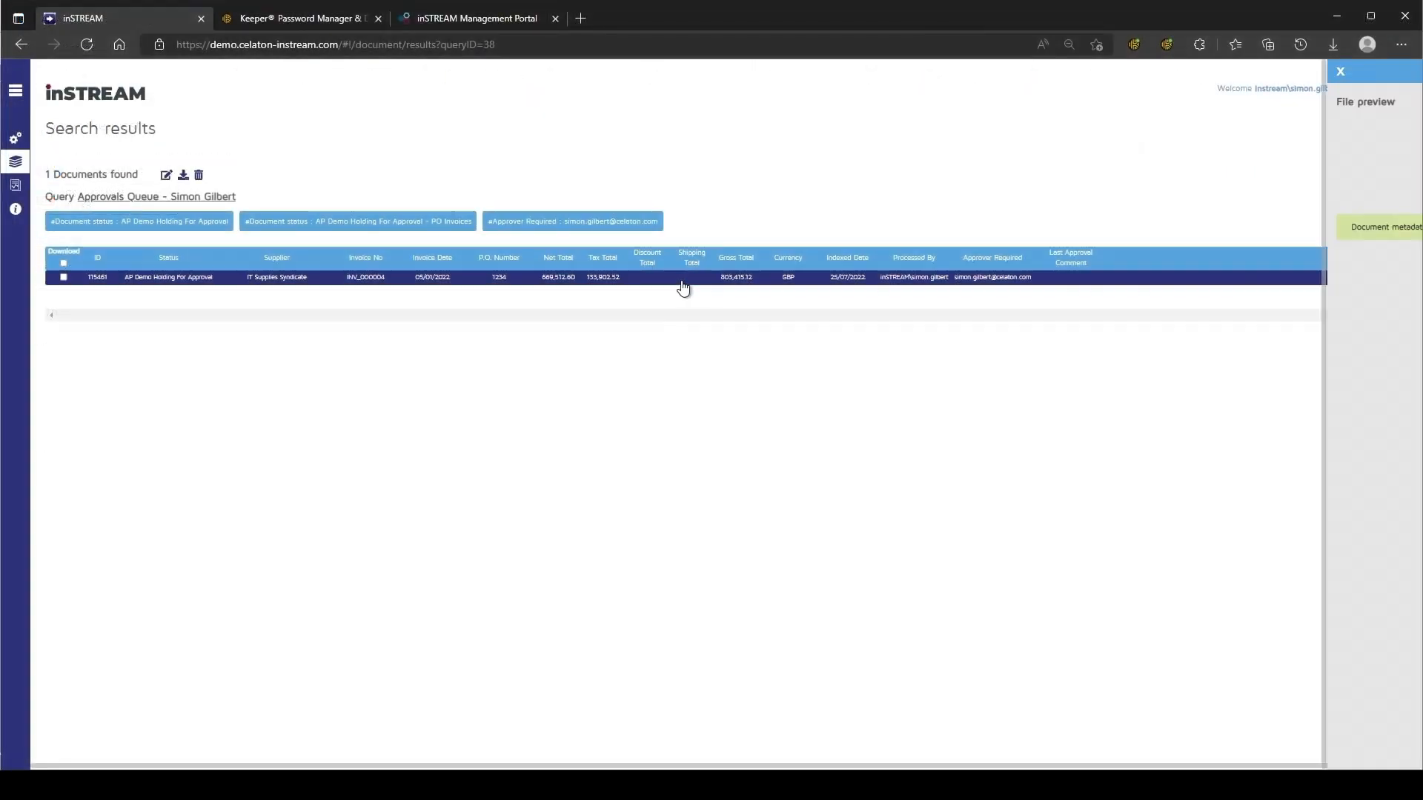
{"action": "left_click", "coordinate": [1275, 109]}
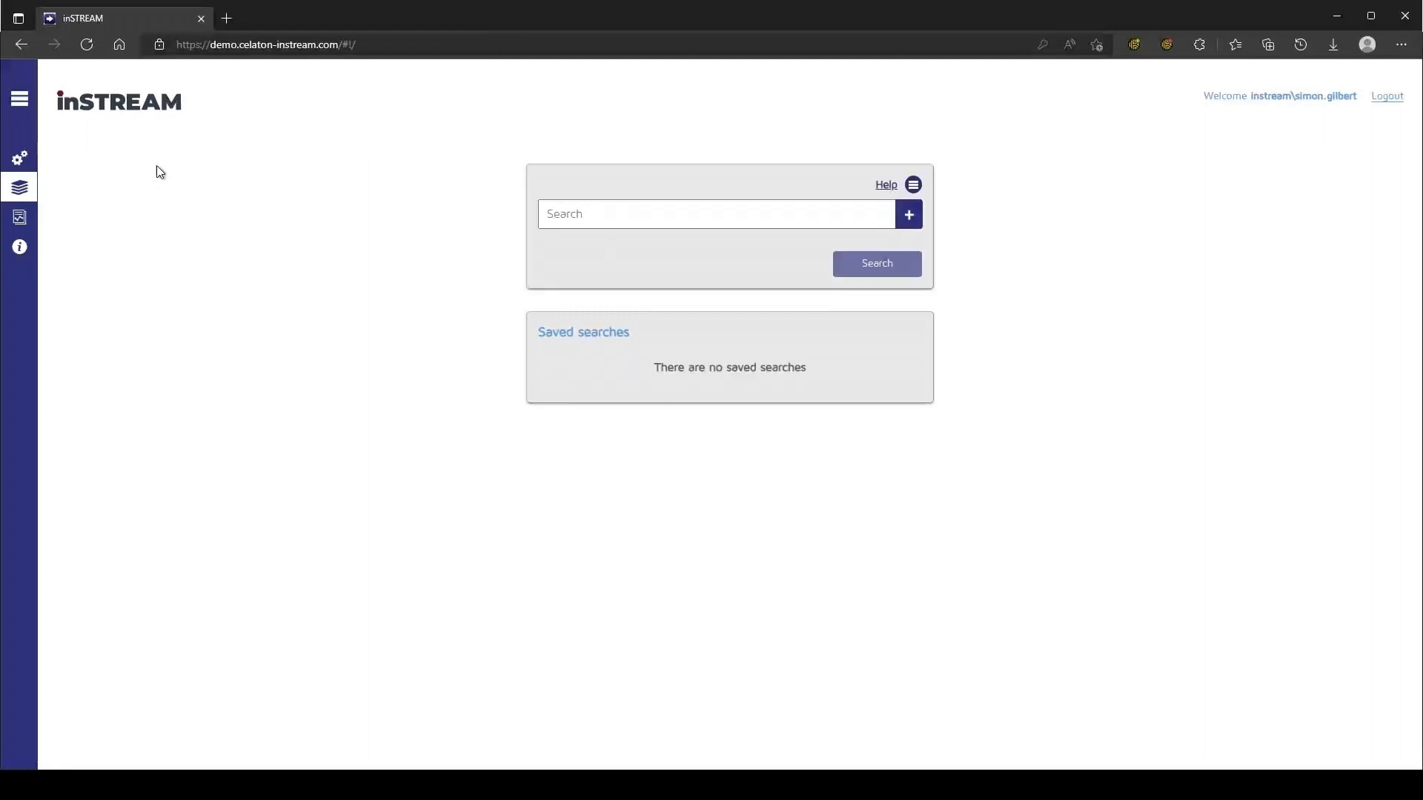
Search for documents with the document status "AP Demo - Incorrect Invoices"
{"action": "mouse_move", "coordinate": [13, 202]}
{"action": "left_click", "coordinate": [915, 184]}
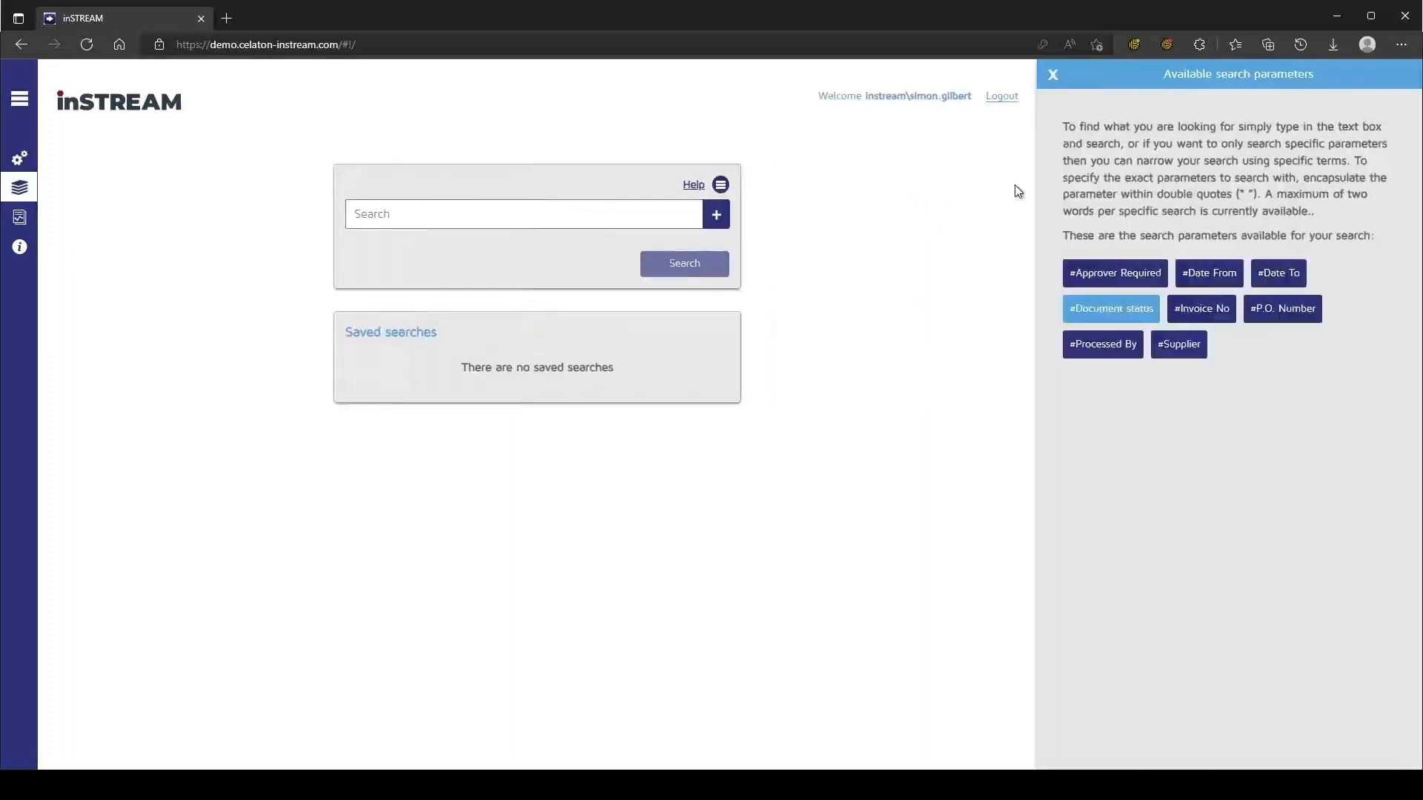
{"action": "left_click", "coordinate": [1098, 307]}
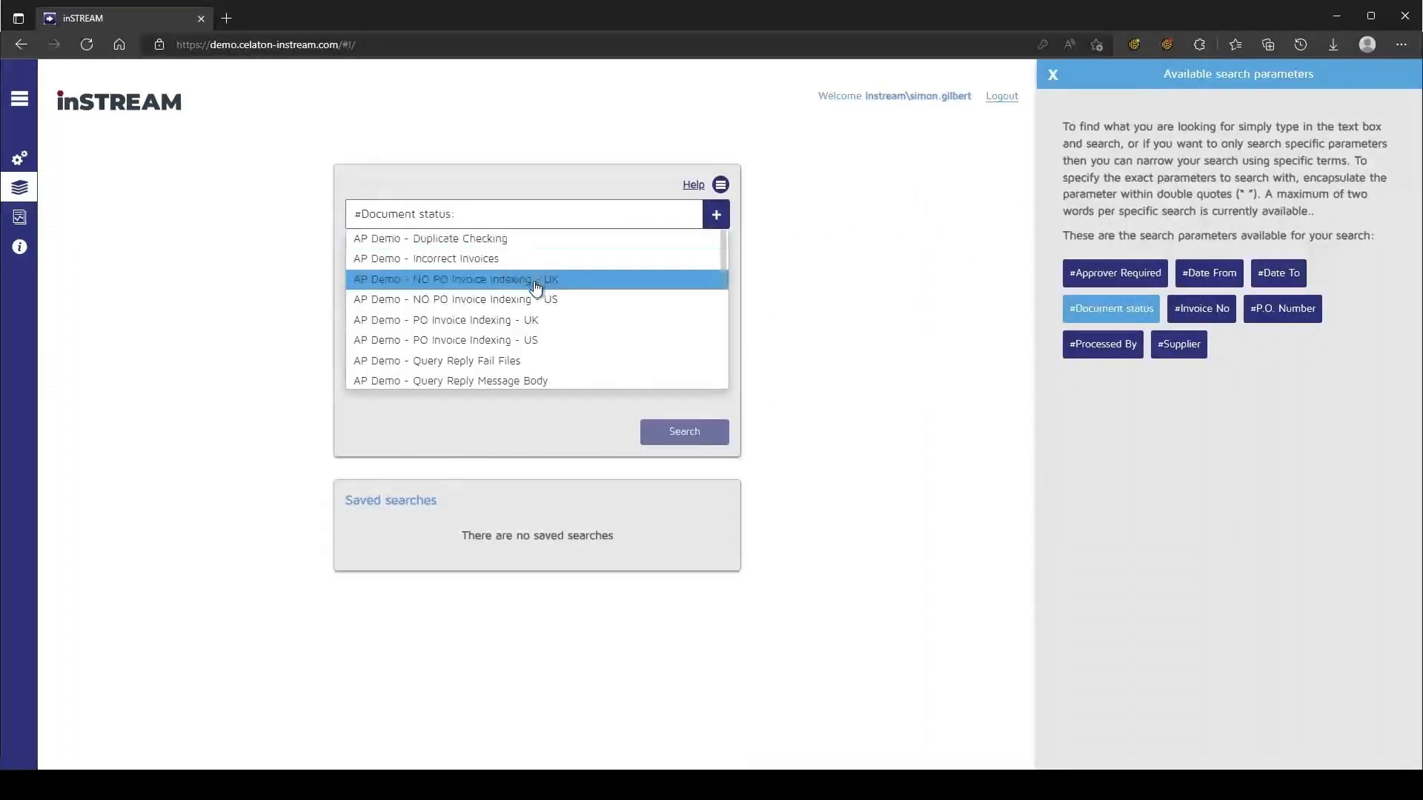
{"action": "left_click", "coordinate": [483, 260]}
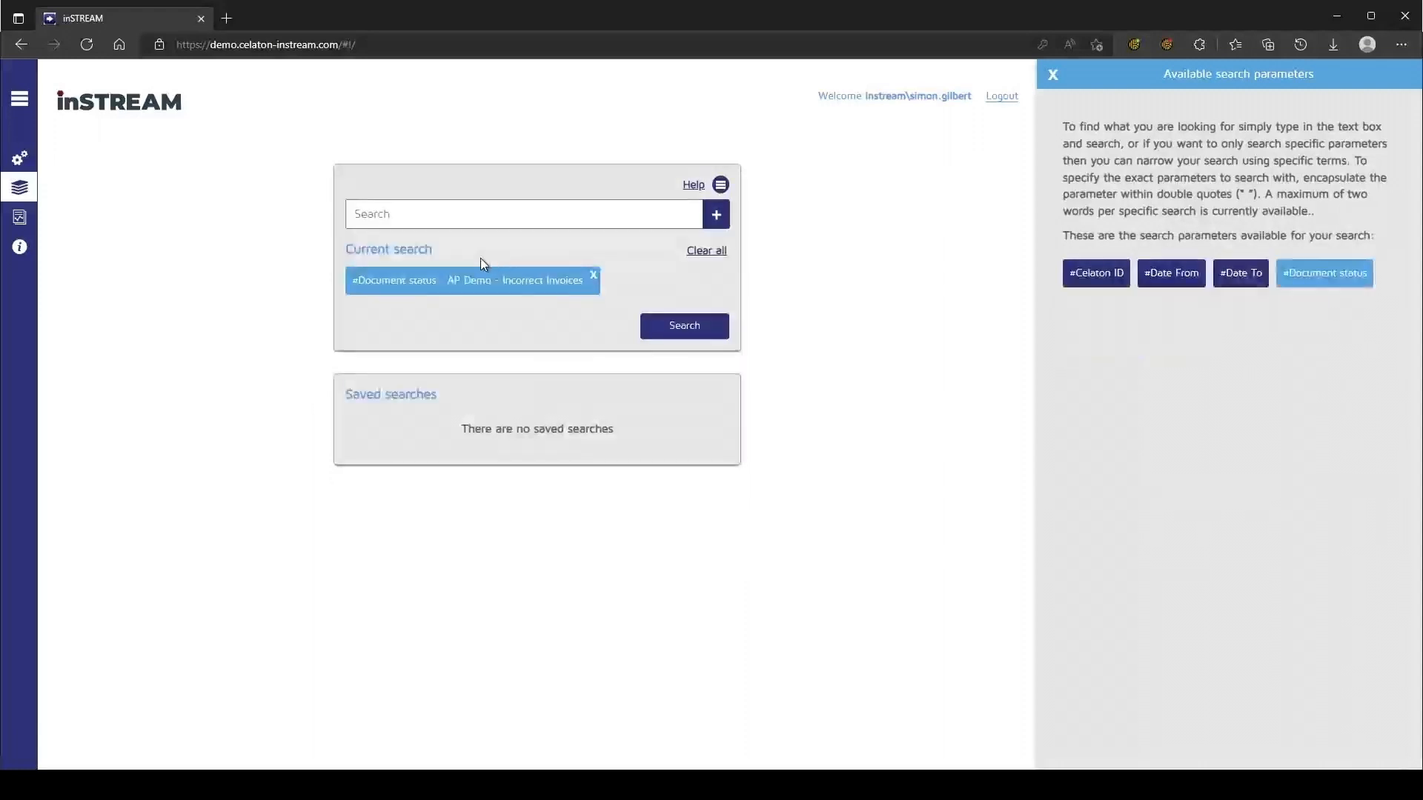
{"action": "left_click", "coordinate": [699, 329]}
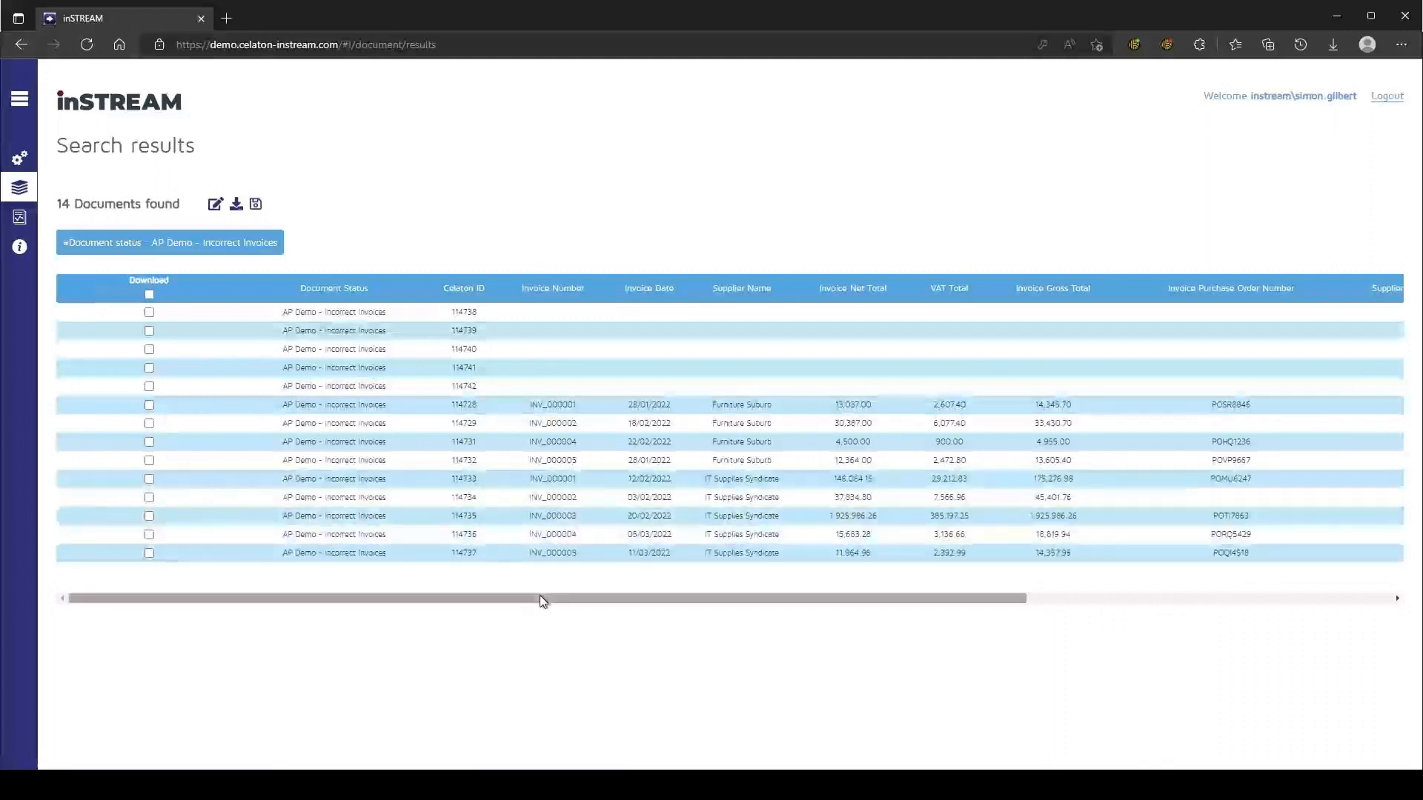
Replace the document status criterion with the P.O. Number of Furniture Suburb invoice INV_000004 and run the search
{"action": "left_click", "coordinate": [215, 204]}
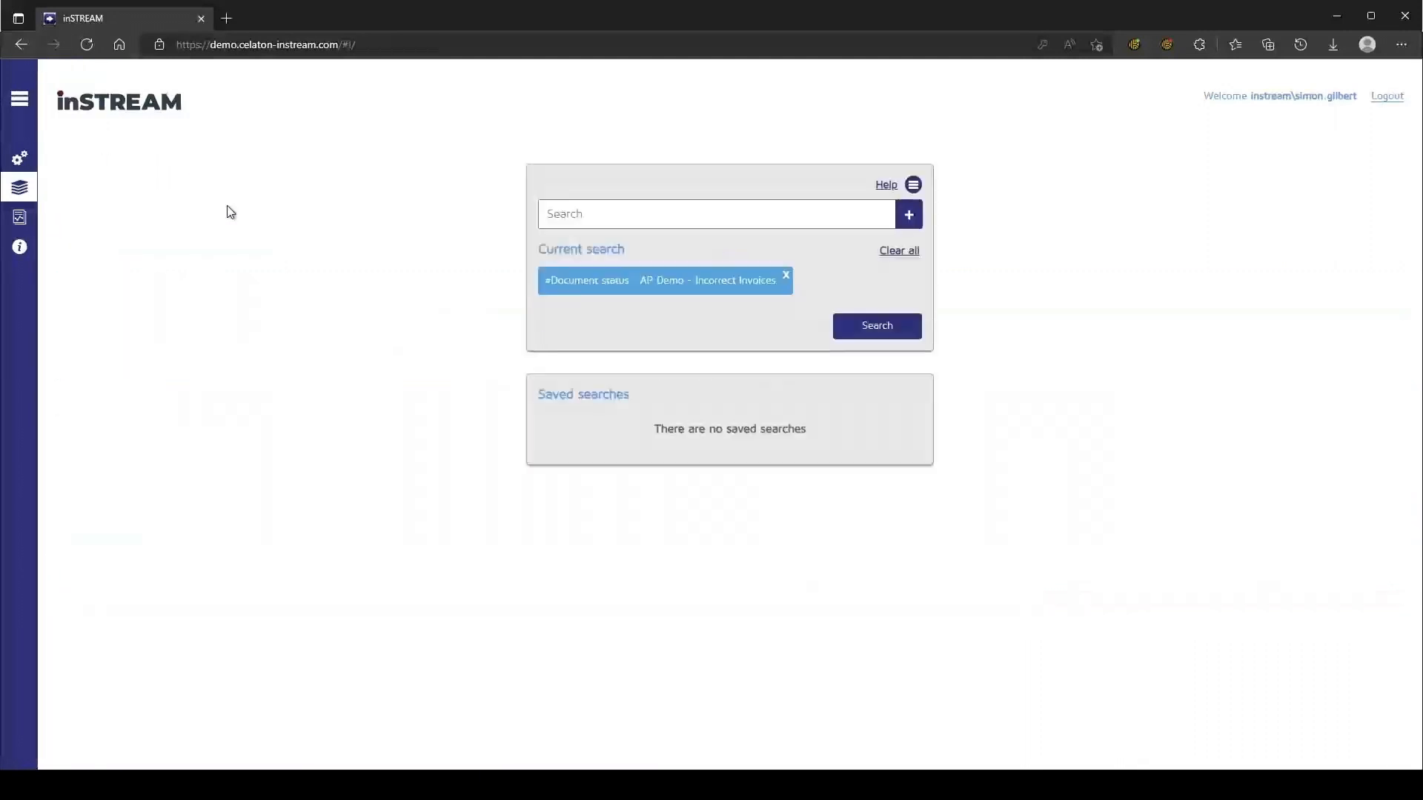
{"action": "left_click", "coordinate": [788, 276]}
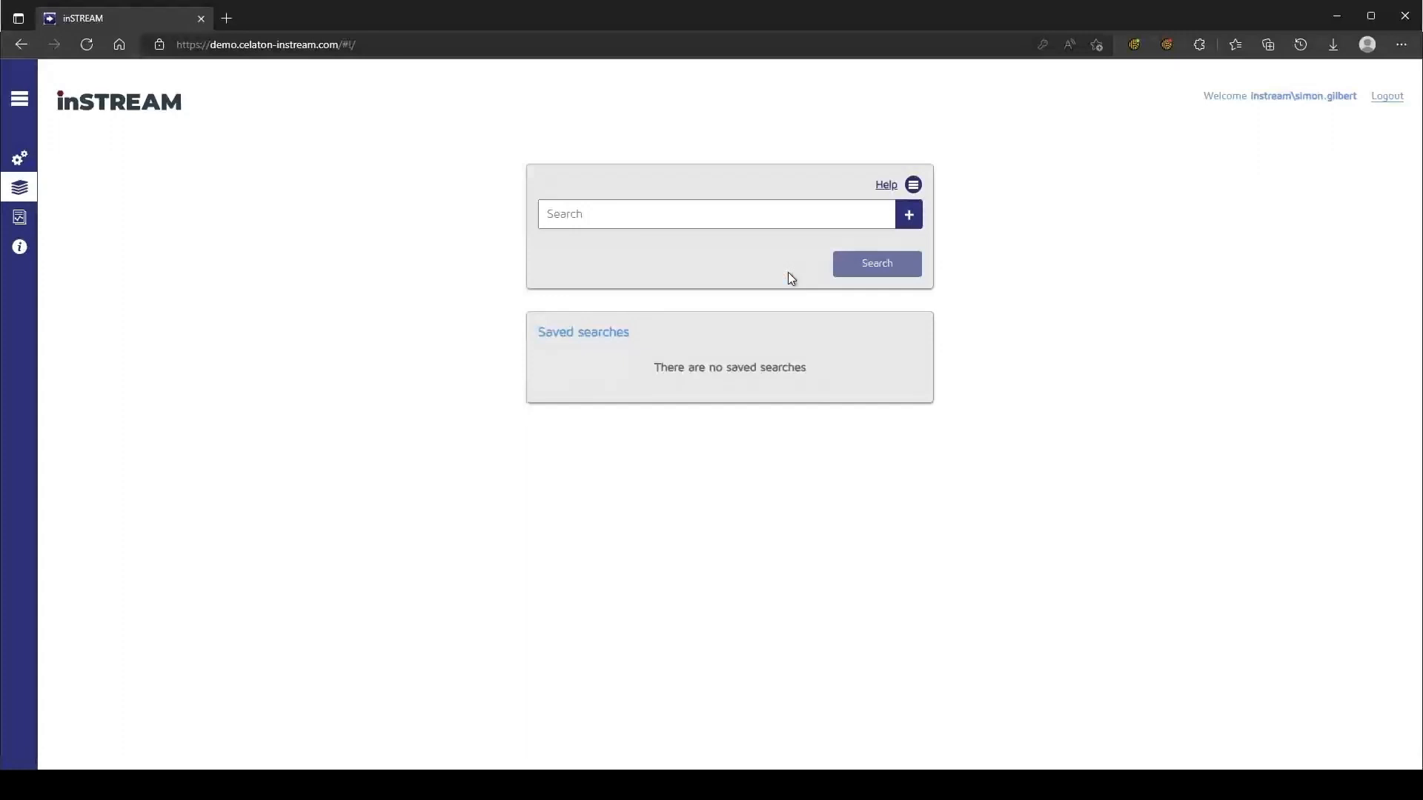
{"action": "left_click", "coordinate": [913, 185]}
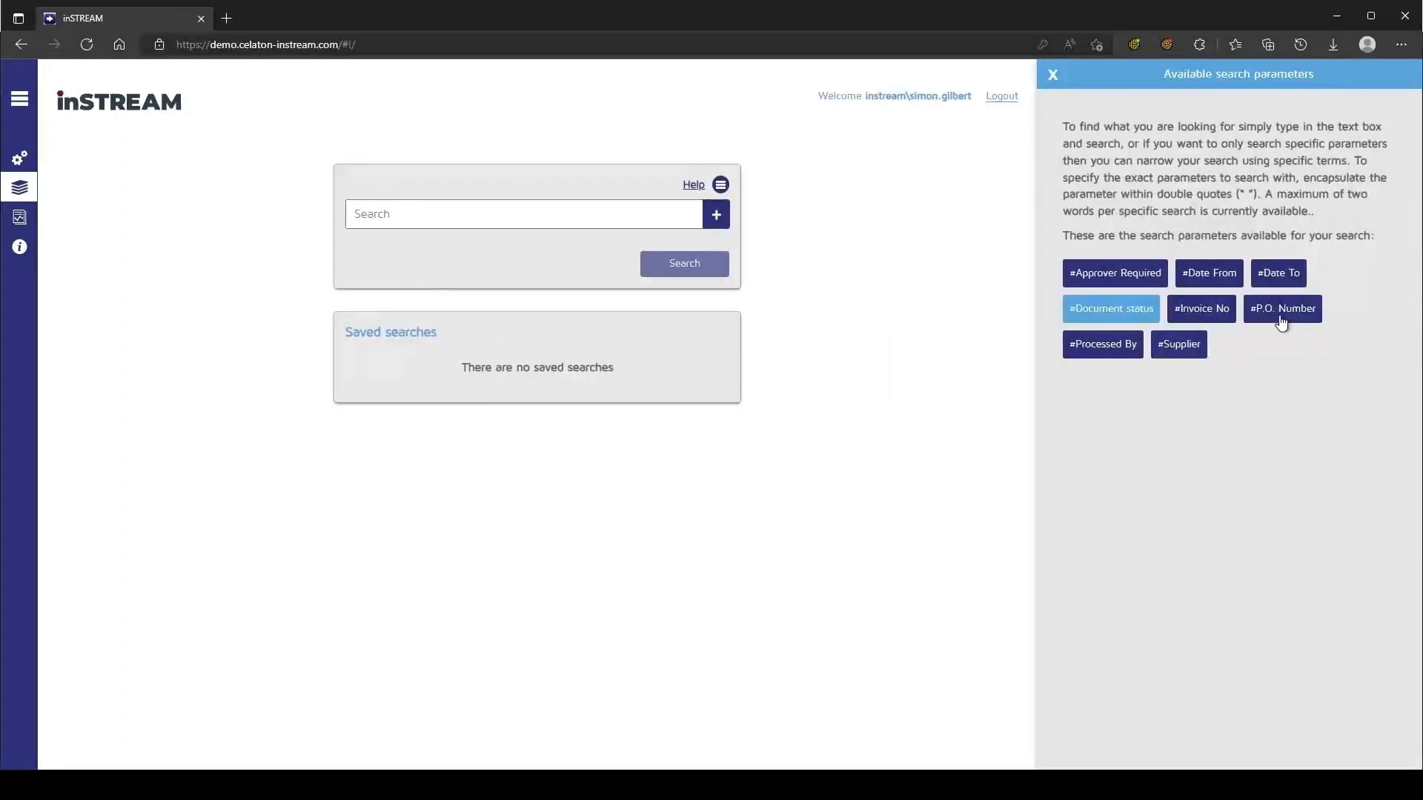
{"action": "left_click", "coordinate": [1276, 314]}
{"action": "type", "text": "POHQ1236"}
{"action": "left_click", "coordinate": [719, 220]}
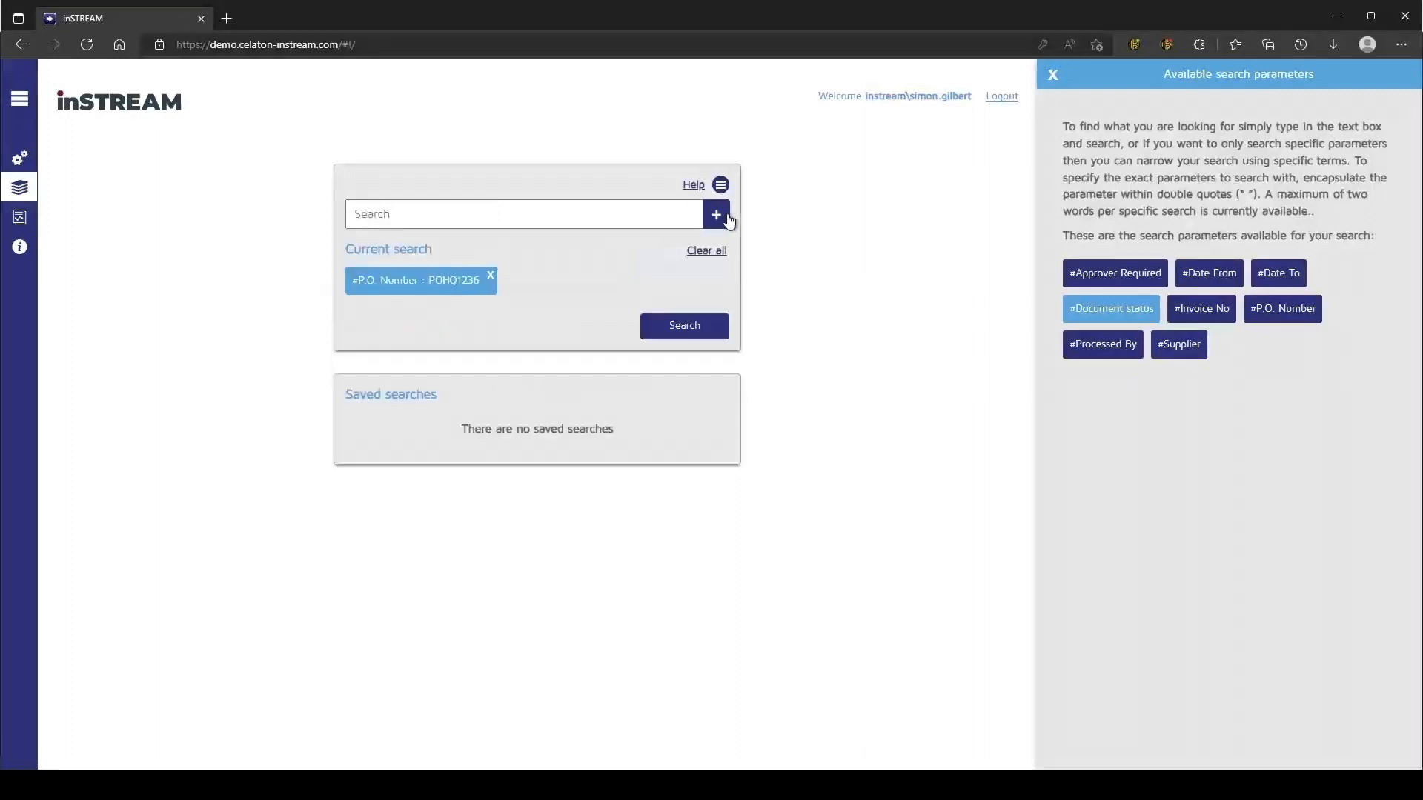
{"action": "left_click", "coordinate": [677, 326]}
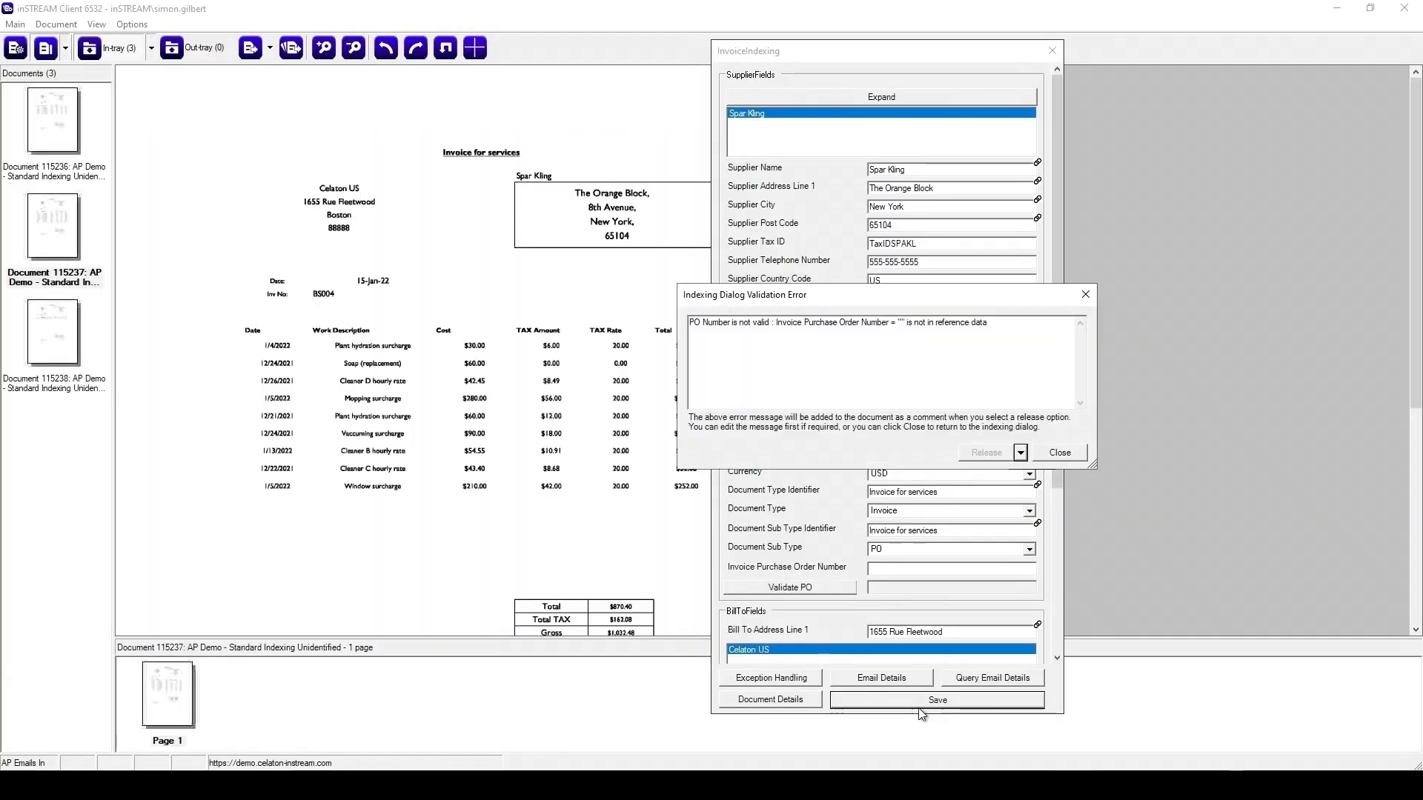
Send the Spar Kling invoice to query with reason "2 - Missing PO Number" and the query resolver's name and e-mail address
{"action": "left_click", "coordinate": [1057, 453]}
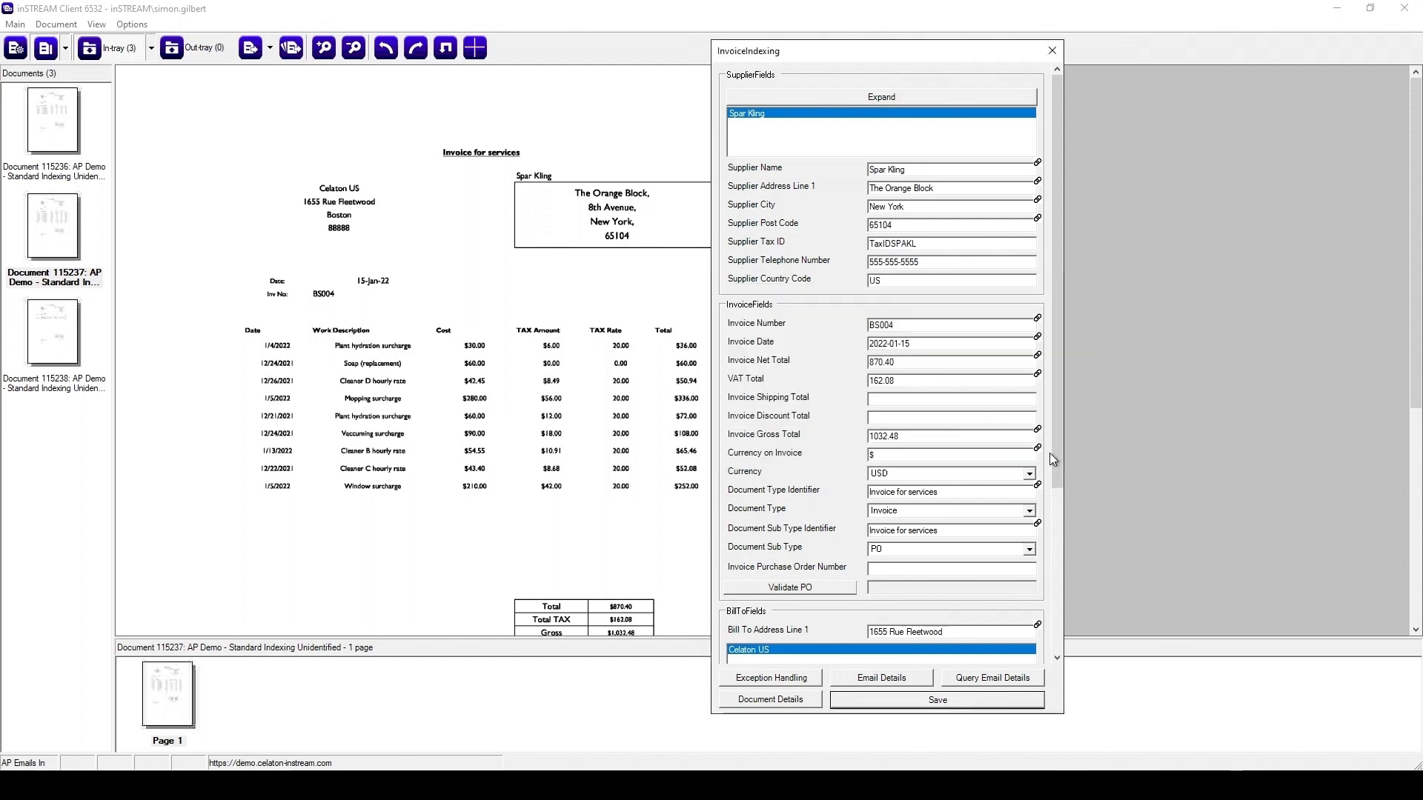
{"action": "left_click", "coordinate": [778, 676]}
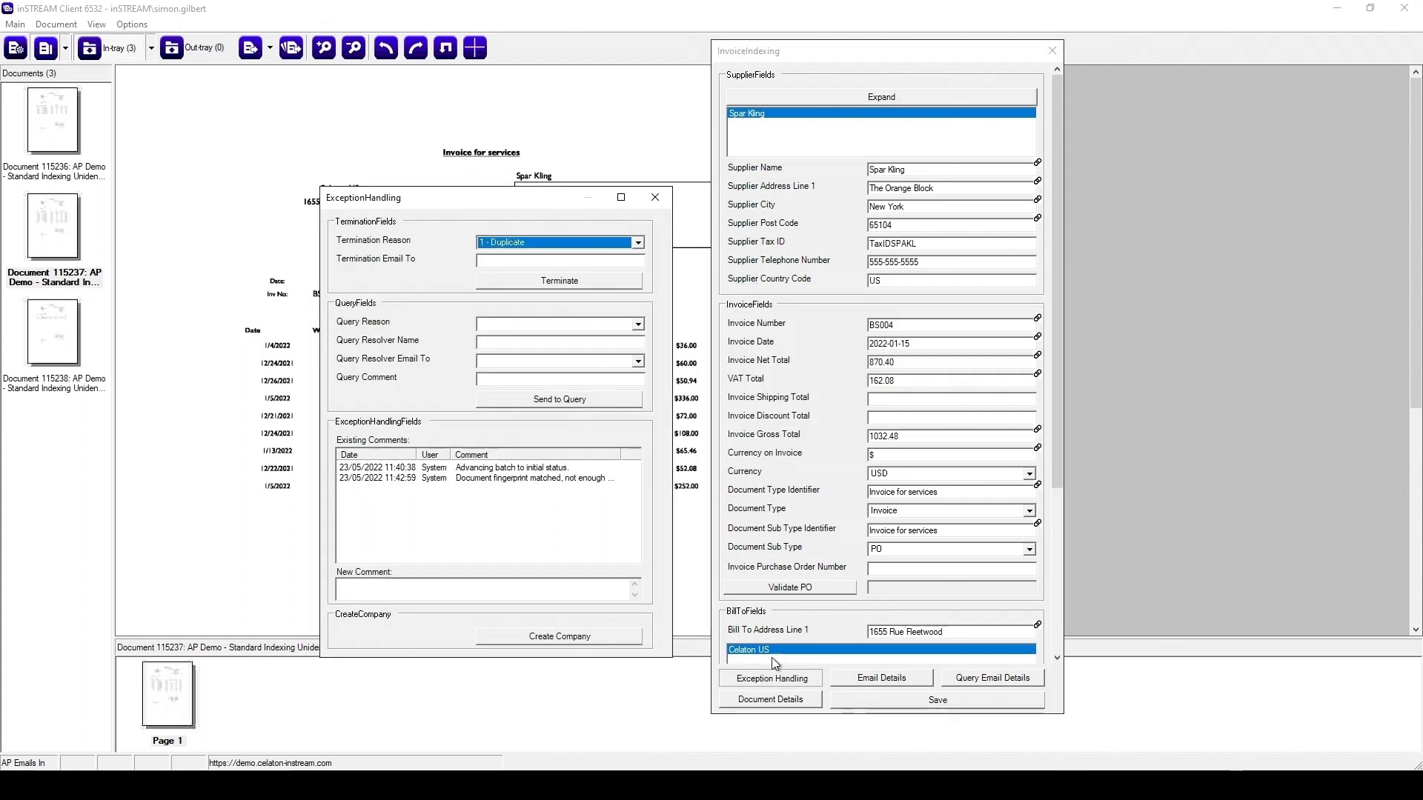
{"action": "left_click", "coordinate": [492, 323]}
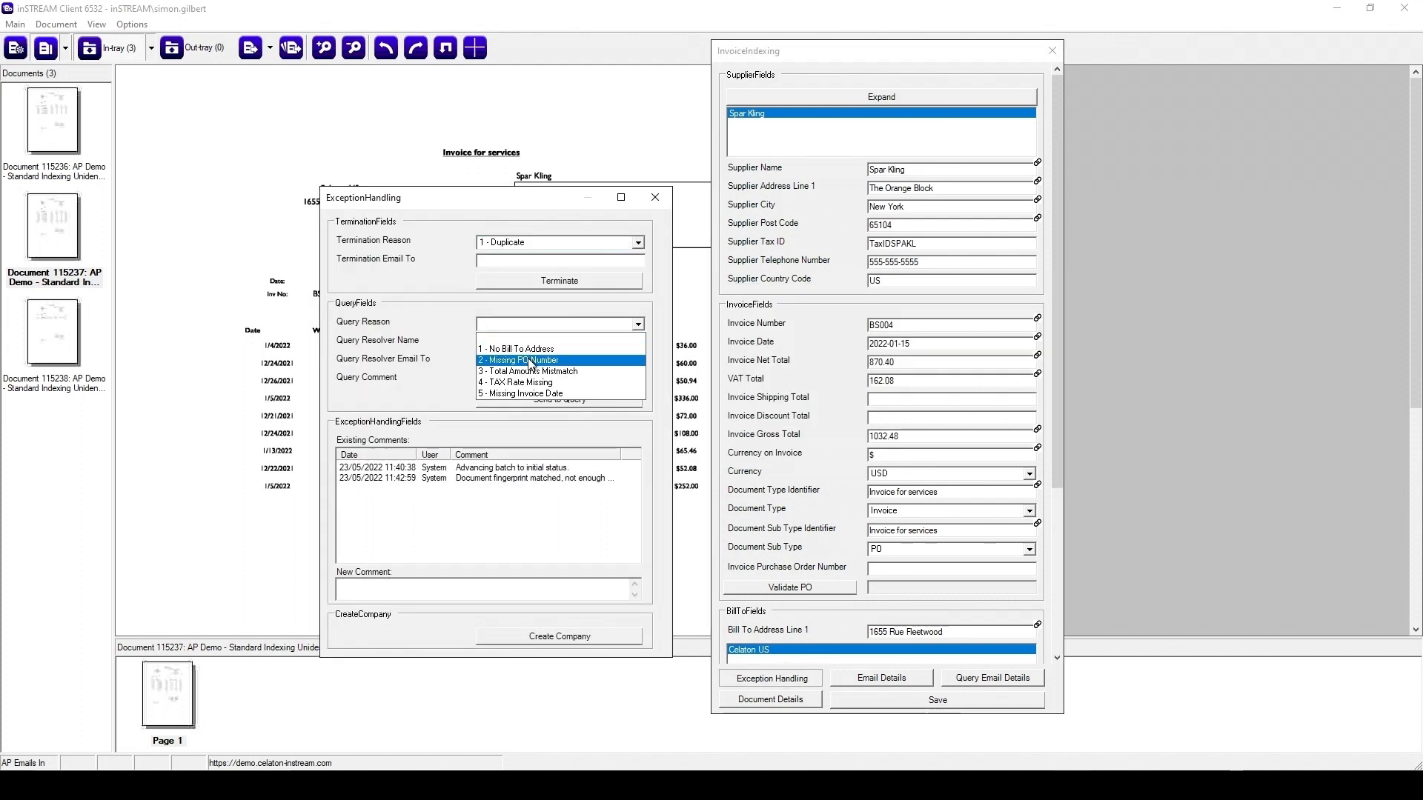
{"action": "left_click", "coordinate": [523, 360]}
{"action": "type", "text": "Simon"}
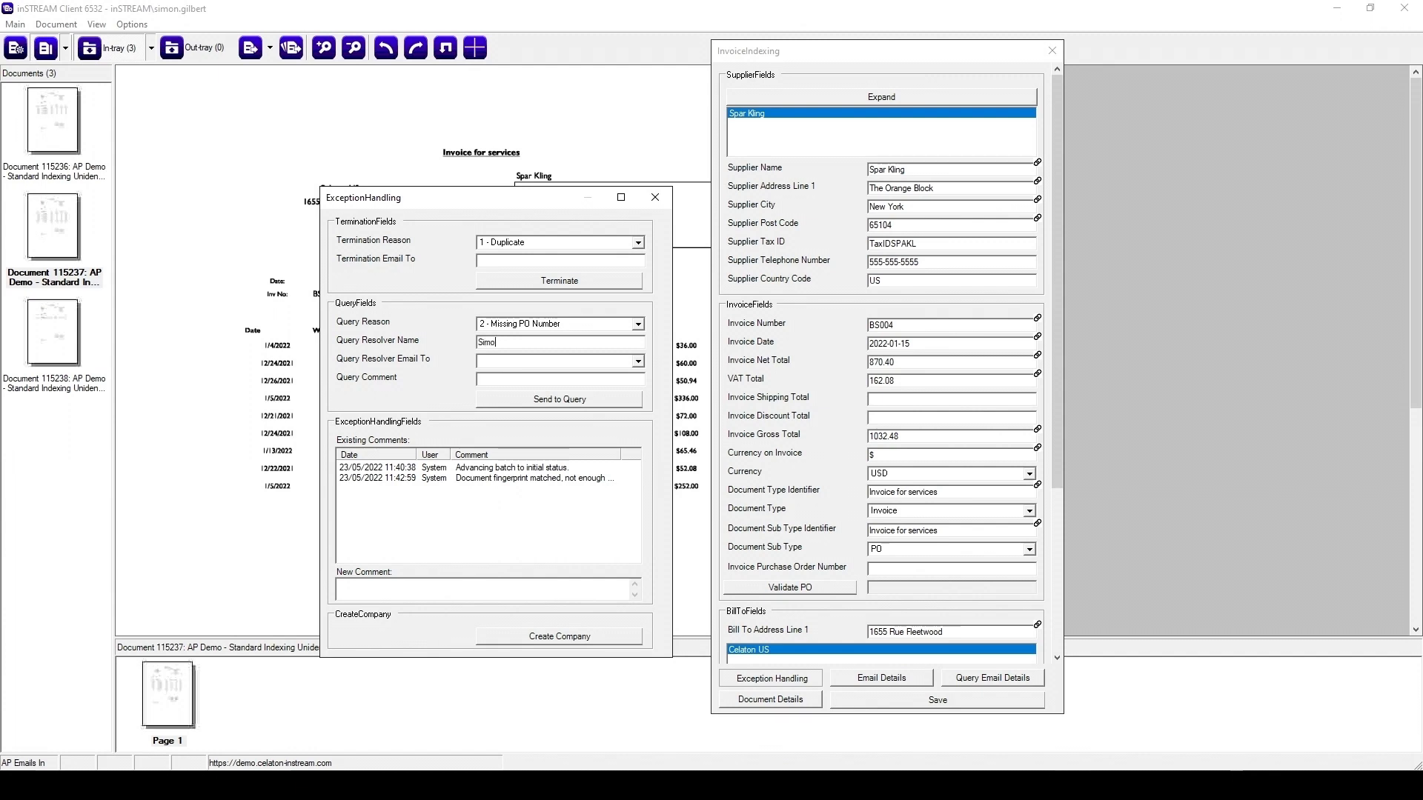
{"action": "key", "text": "Tab"}
{"action": "left_click", "coordinate": [519, 363]}
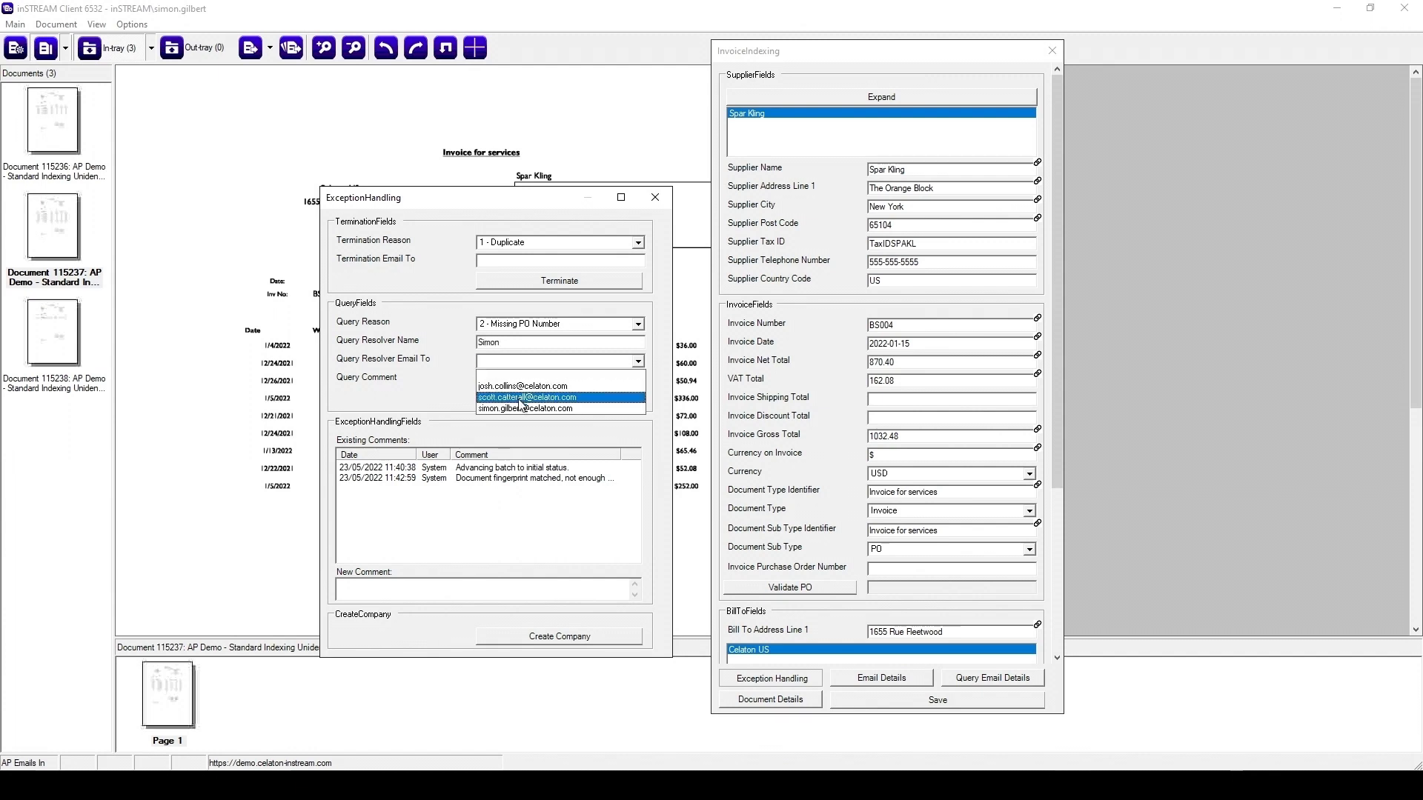
{"action": "left_click", "coordinate": [526, 408]}
{"action": "key", "text": "Tab"}
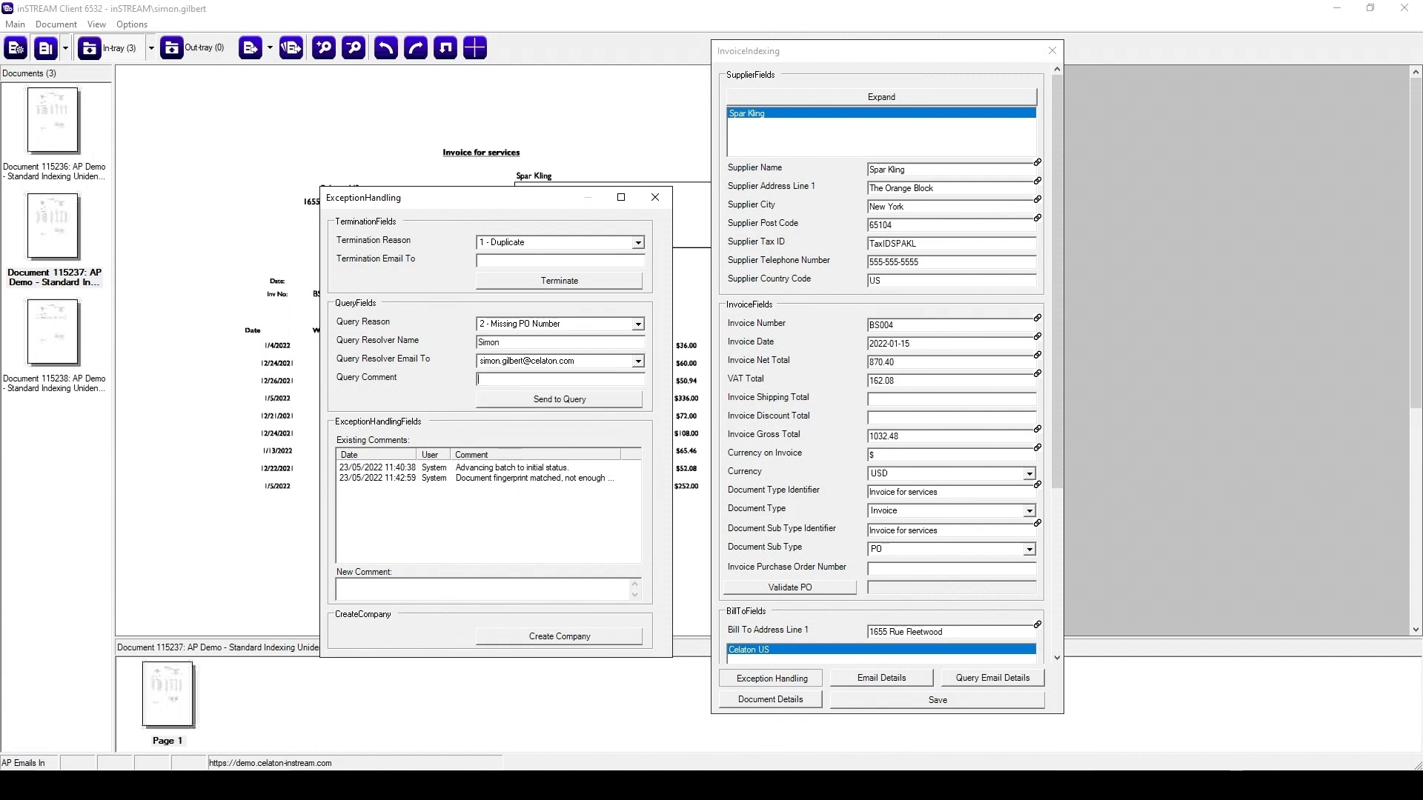
{"action": "left_click", "coordinate": [531, 401]}
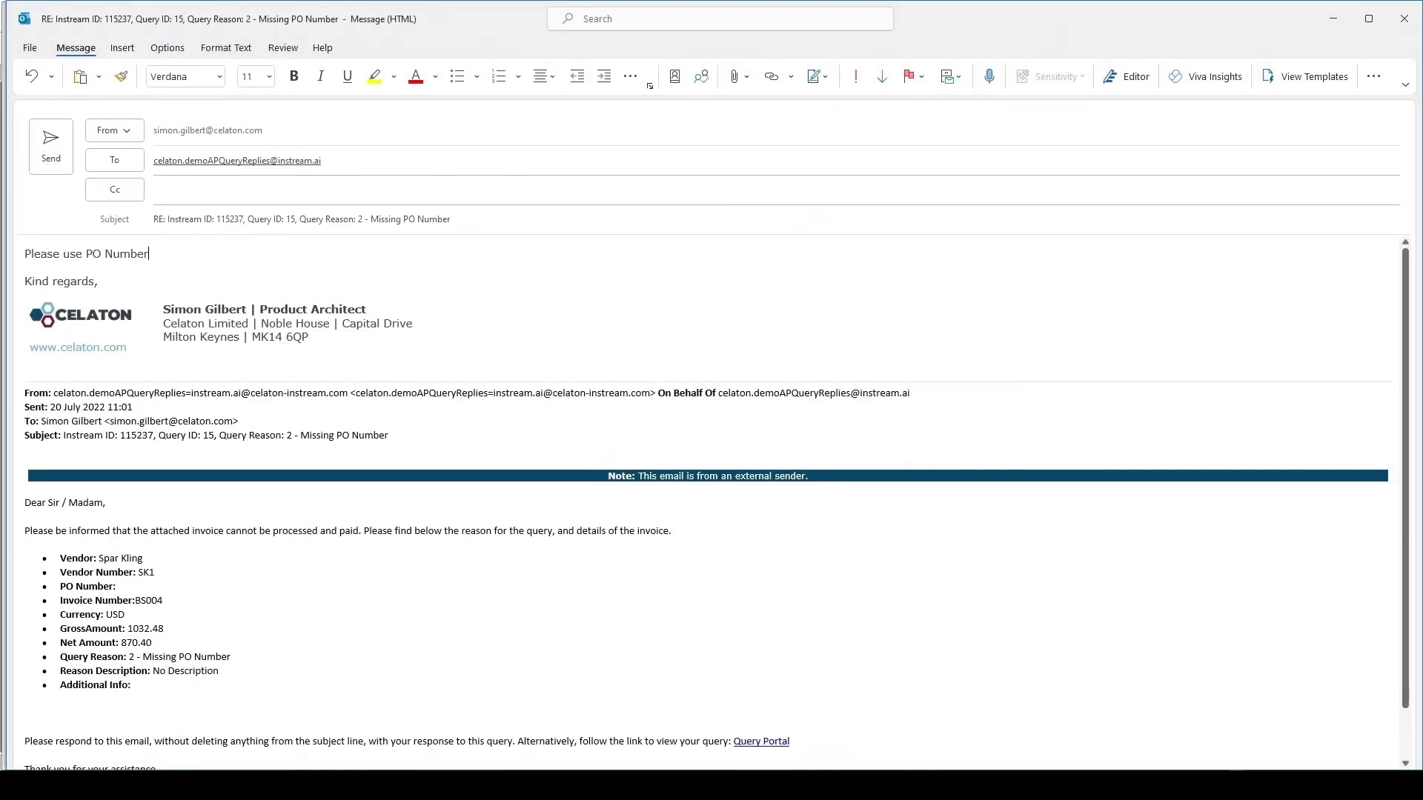
Finish the query reply email with the purchase order number to use and send it
{"action": "type", "text": ": 1234"}
{"action": "left_click", "coordinate": [52, 148]}
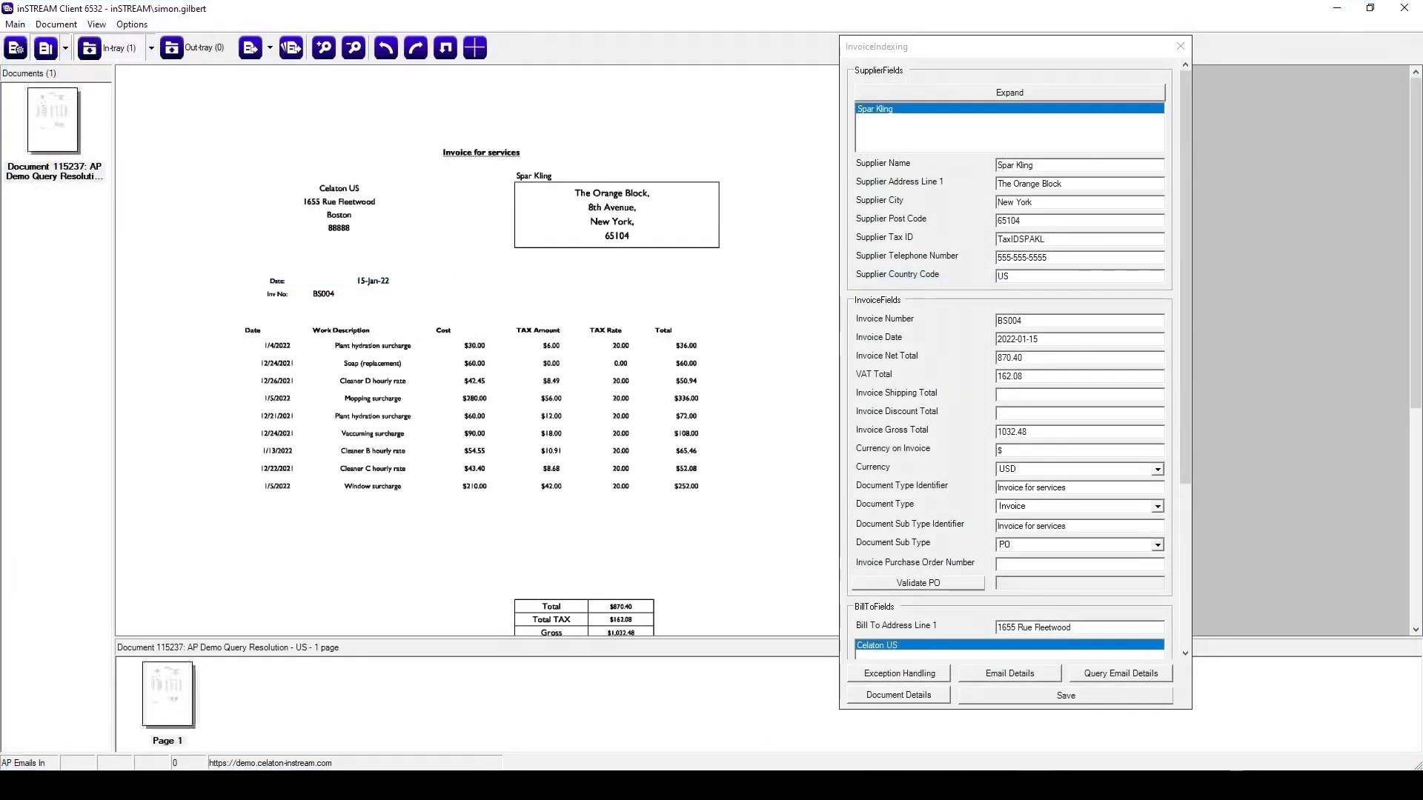
View the query email reply for the Spar Kling invoice and enter its PO number as the Invoice Purchase Order Number
{"action": "left_click", "coordinate": [1119, 674]}
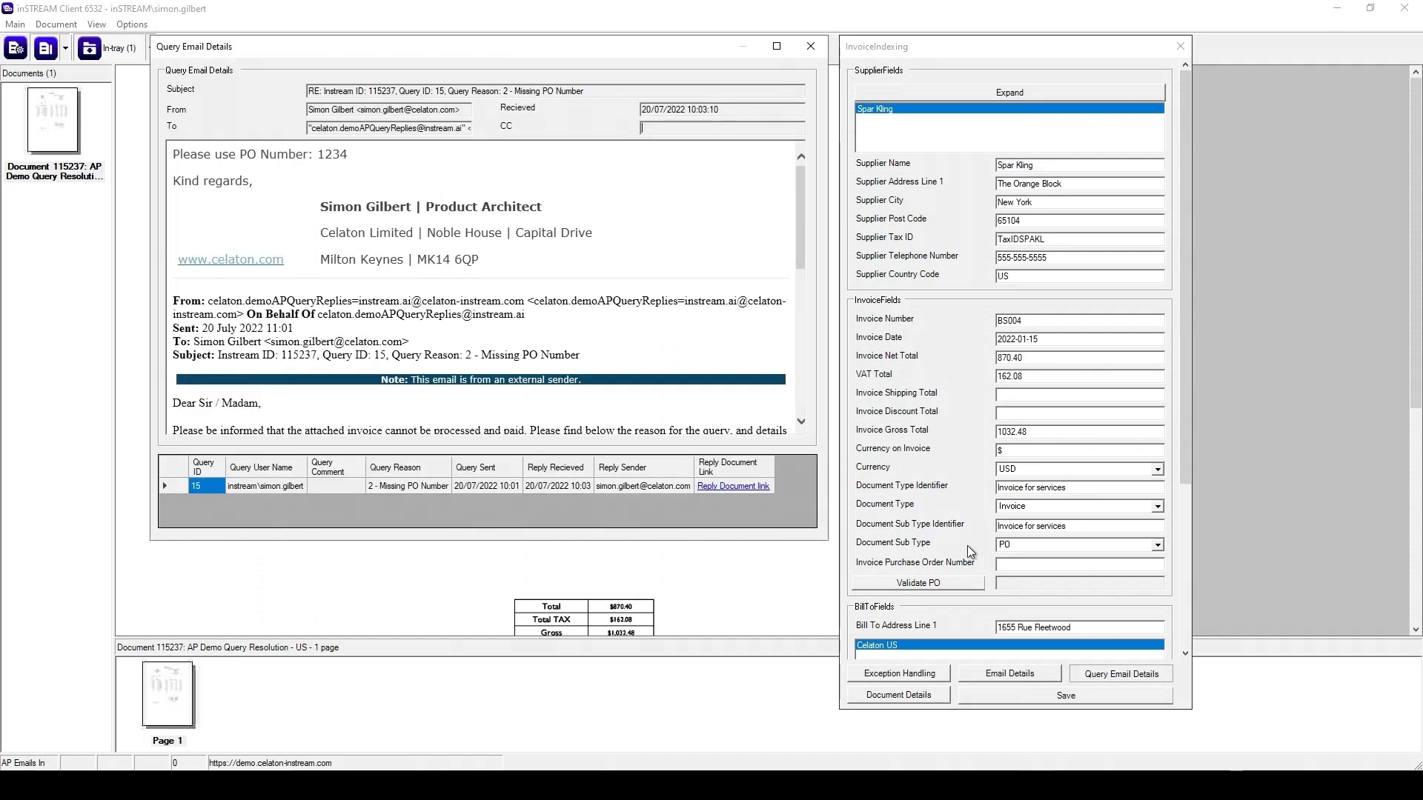
{"action": "left_click", "coordinate": [1025, 568]}
{"action": "type", "text": "1234"}
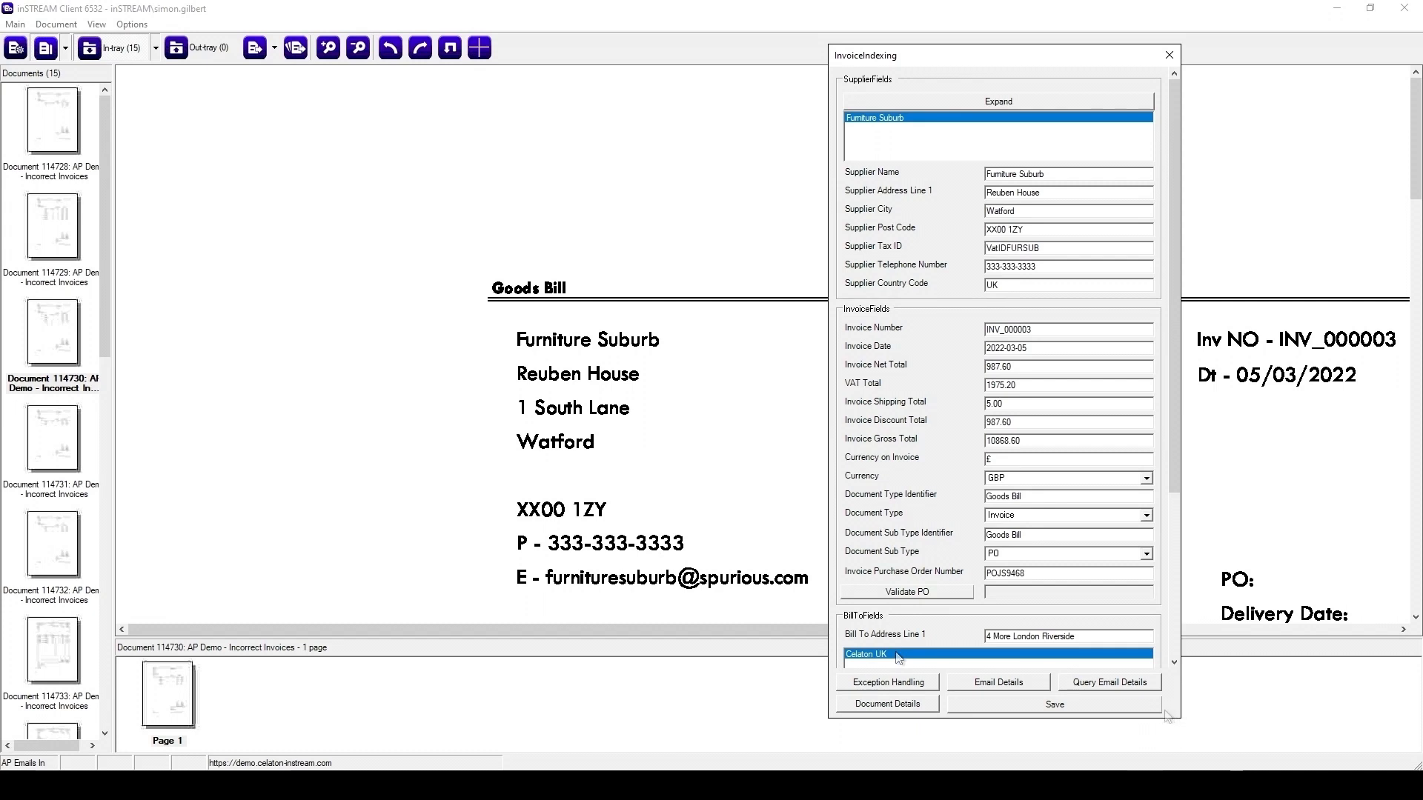
Try to save the Furniture Suburb invoice's indexing and review the full validation calculation of its totals
{"action": "left_click", "coordinate": [1052, 706]}
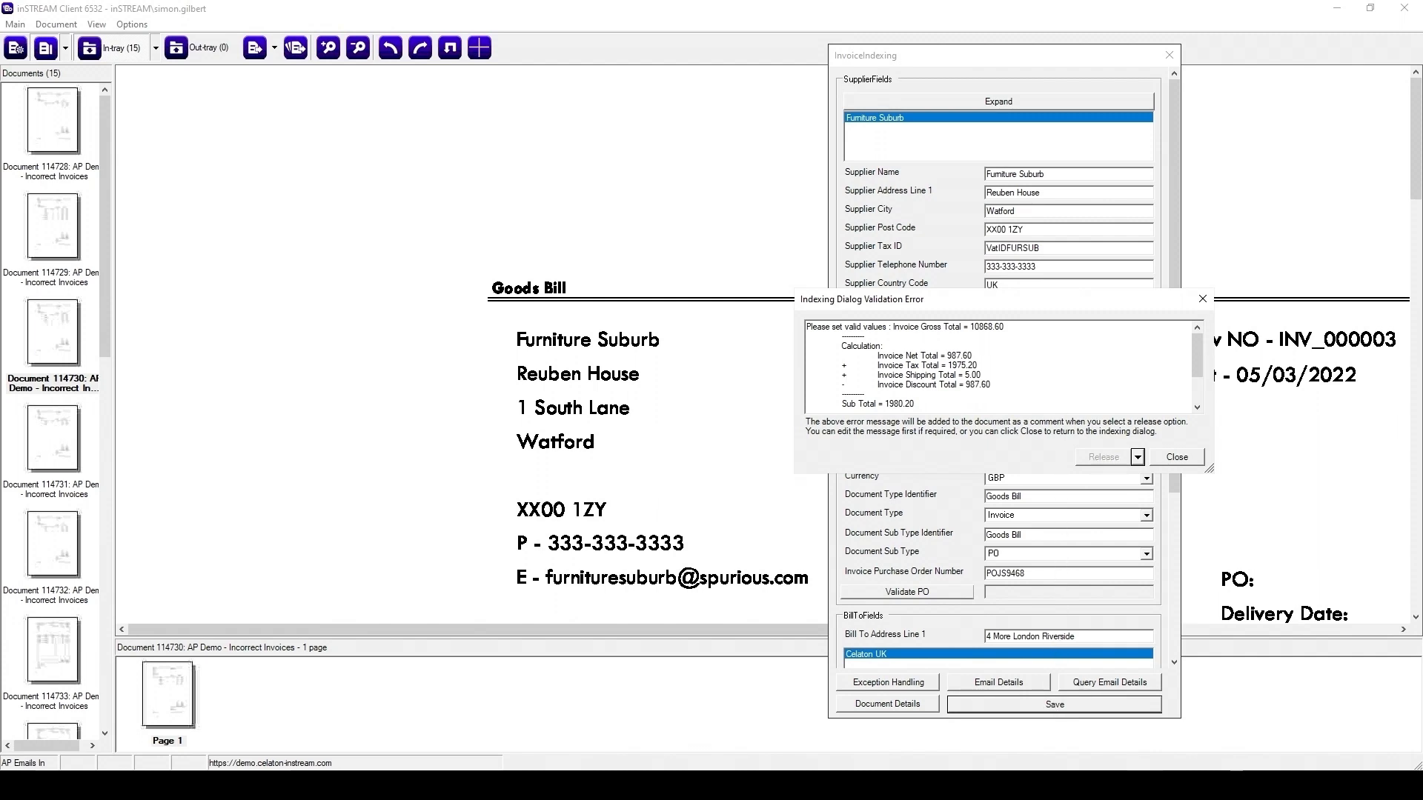
{"action": "left_click_drag", "start_coordinate": [1199, 373], "coordinate": [1199, 402]}
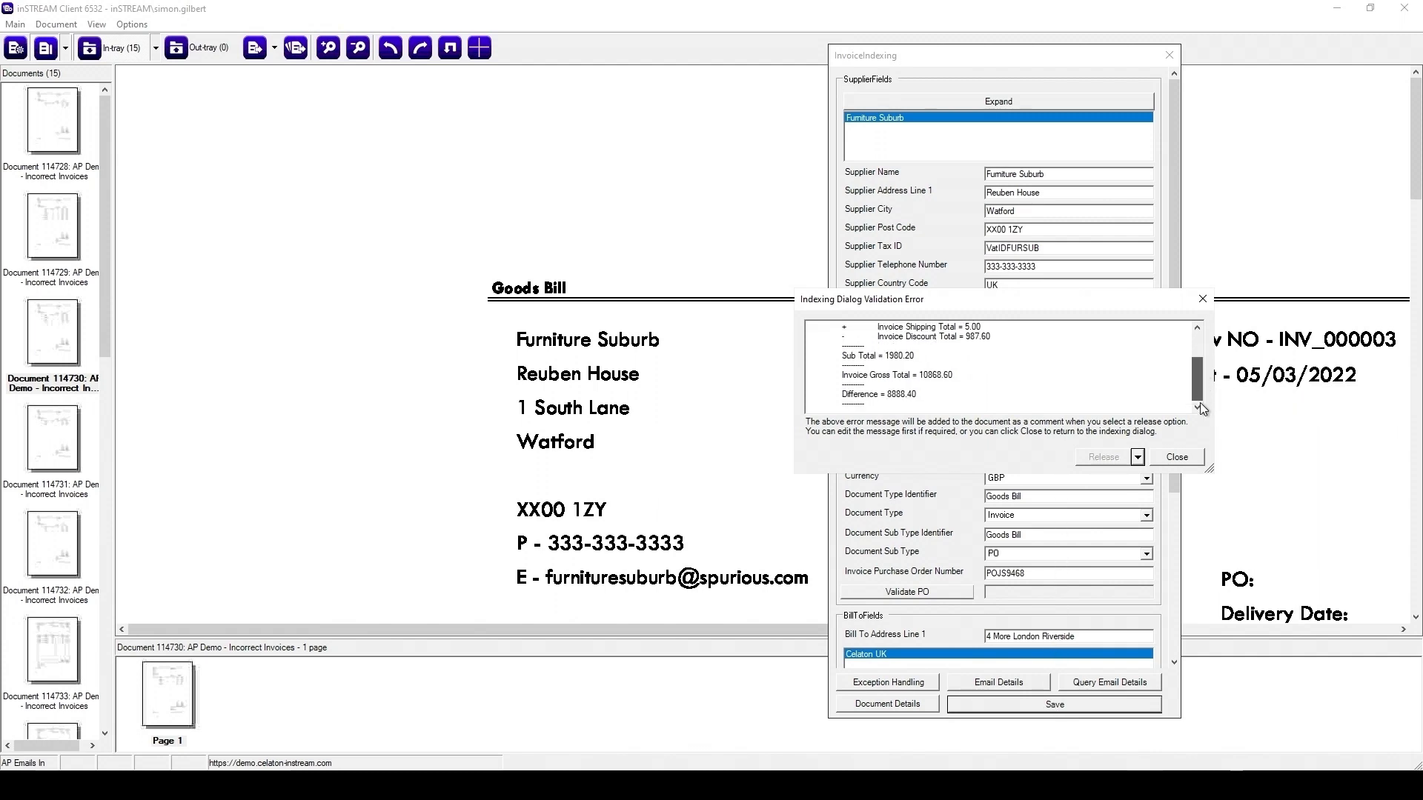
{"action": "left_click", "coordinate": [1160, 459]}
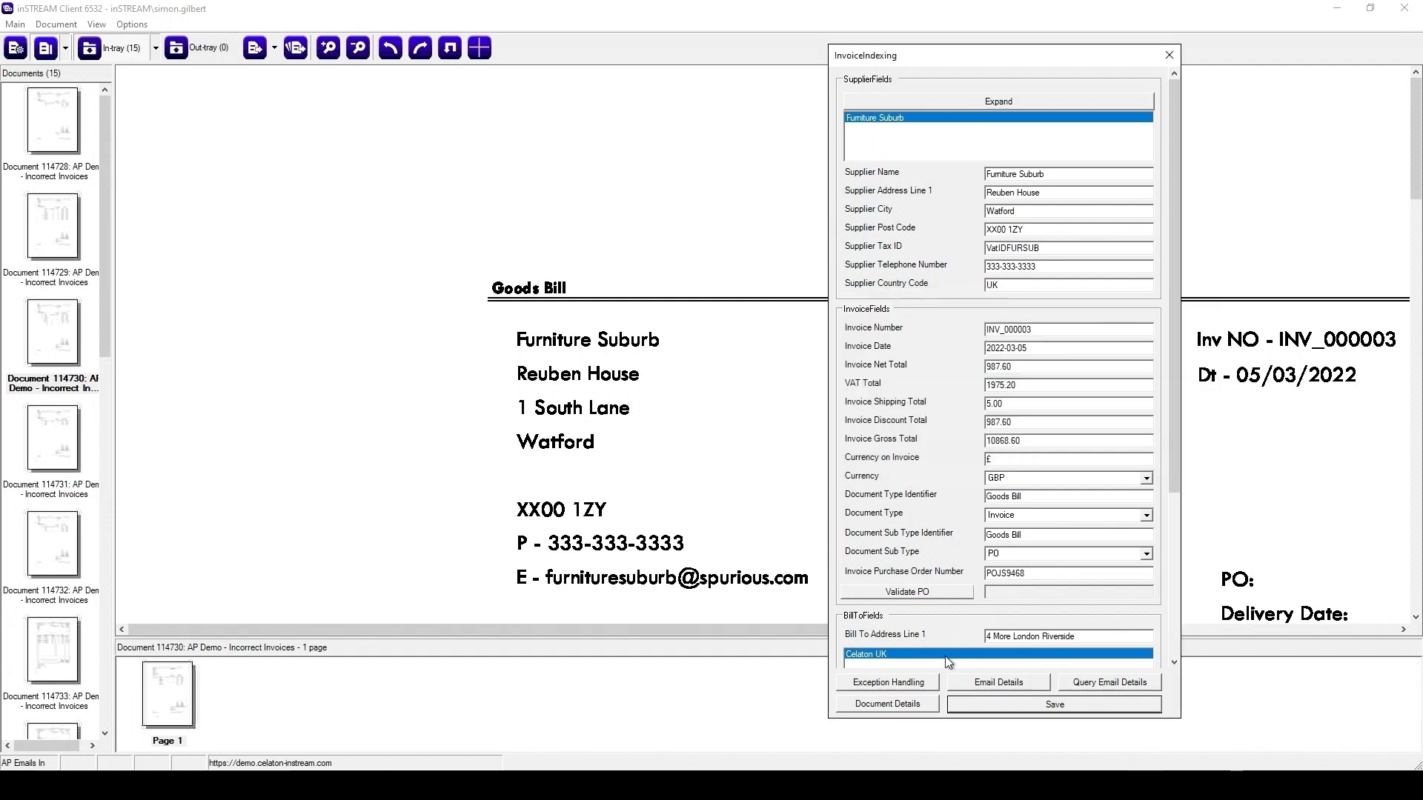
Terminate the Furniture Suburb invoice with reason "5 - Invoice total amount mismatch", filling in the termination e-mail recipient
{"action": "left_click", "coordinate": [910, 683]}
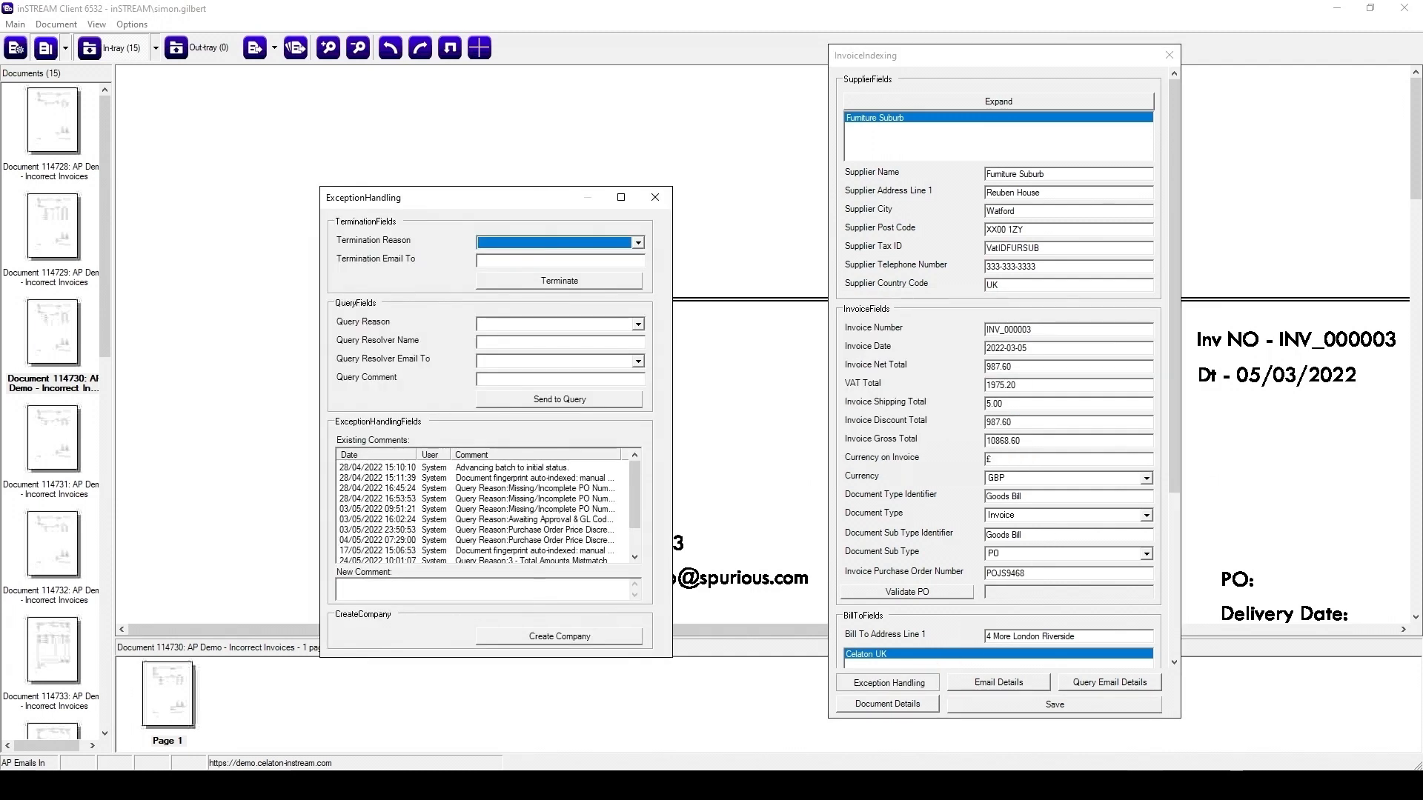
{"action": "left_click", "coordinate": [519, 238]}
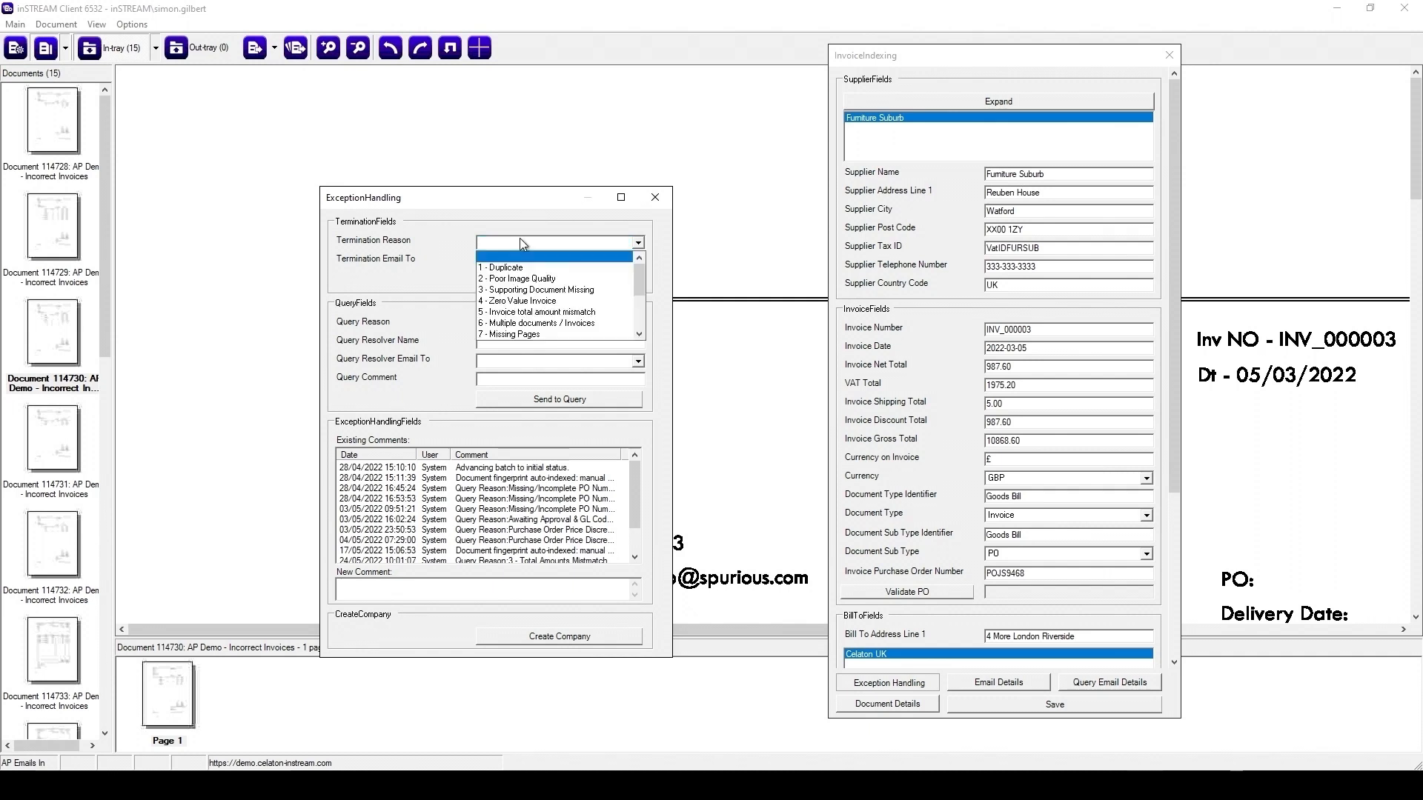
{"action": "left_click", "coordinate": [571, 313]}
{"action": "left_click", "coordinate": [480, 260]}
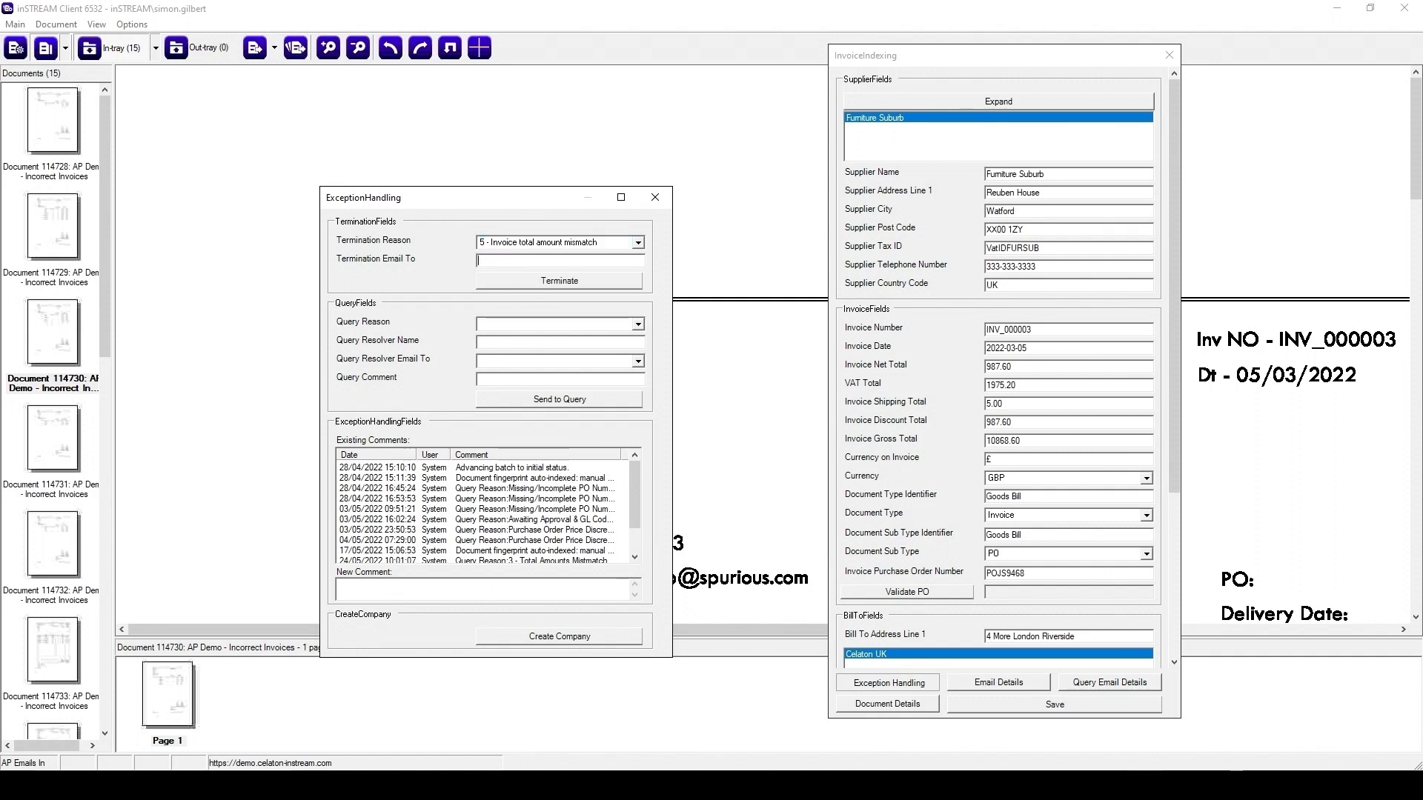
{"action": "right_click", "coordinate": [506, 262]}
{"action": "left_click", "coordinate": [556, 320]}
{"action": "left_click", "coordinate": [560, 289]}
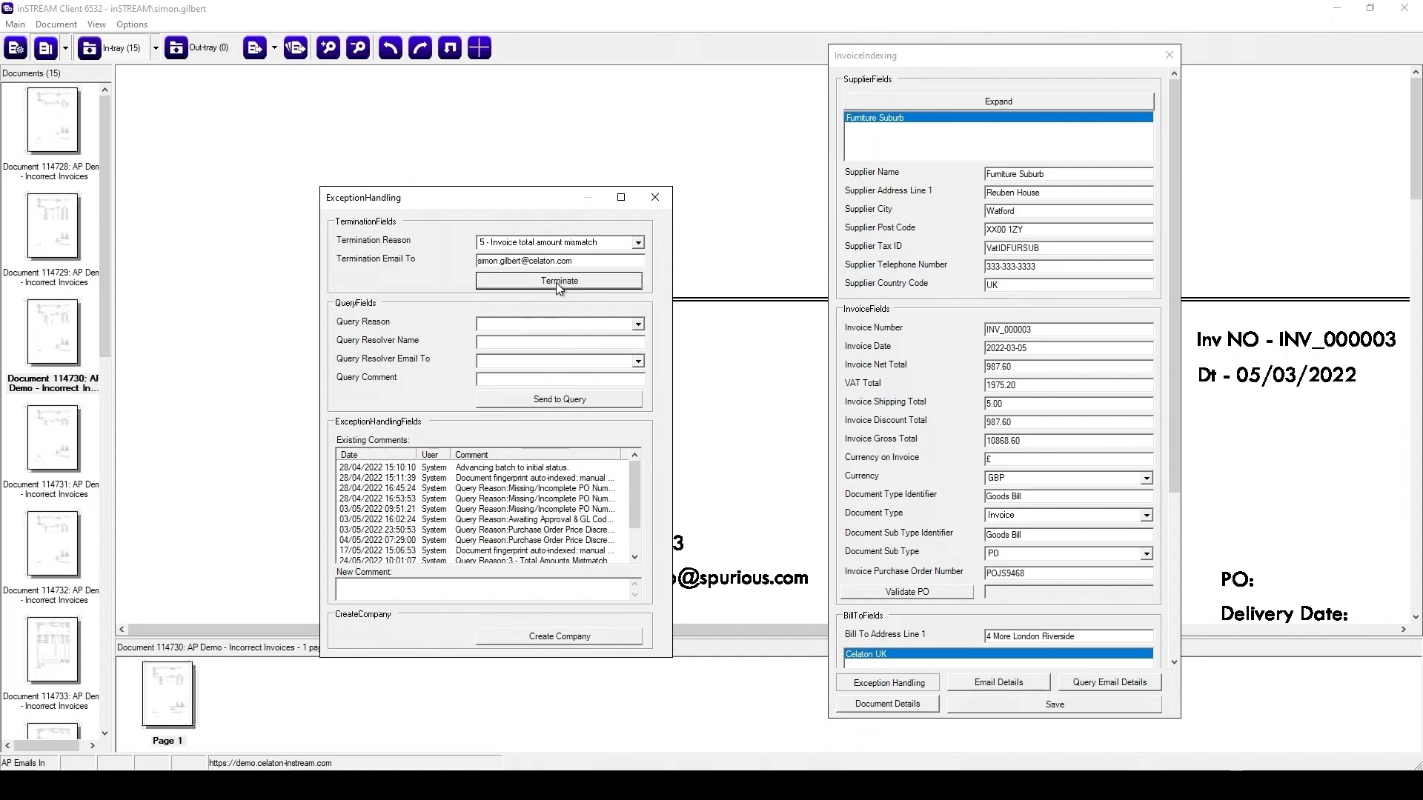